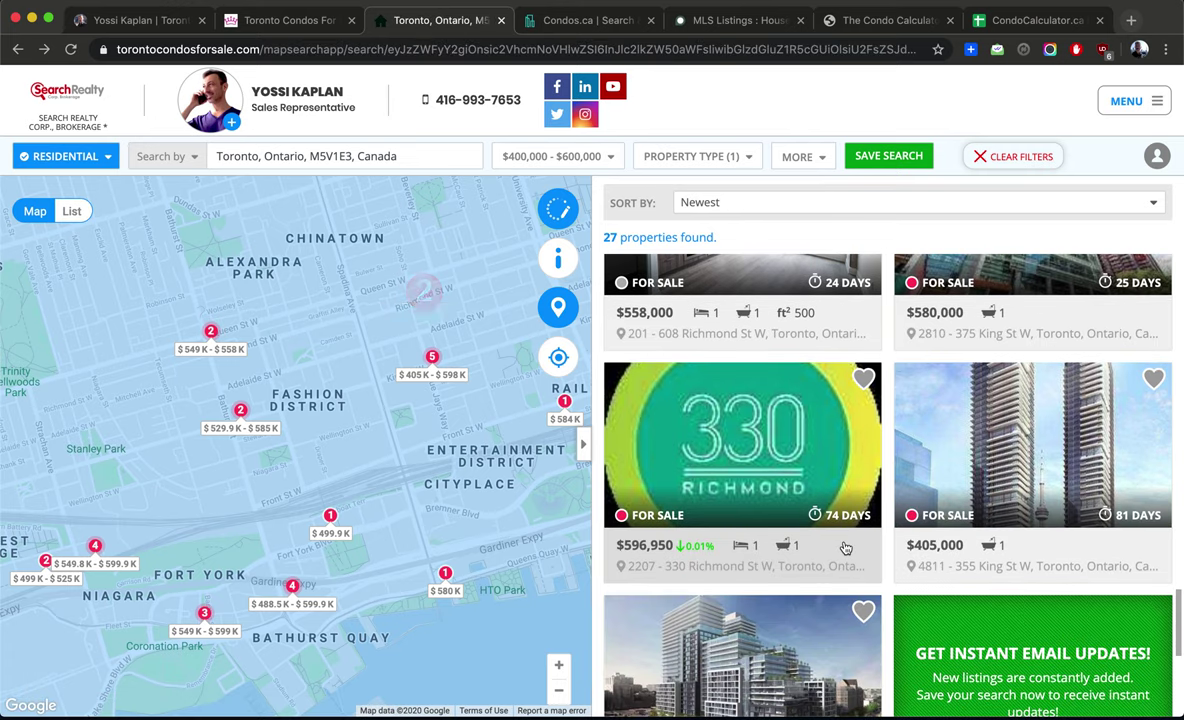
- Open the $405,000 listing for 4811 - 355 King St W from the map search results
left_click(979, 453)
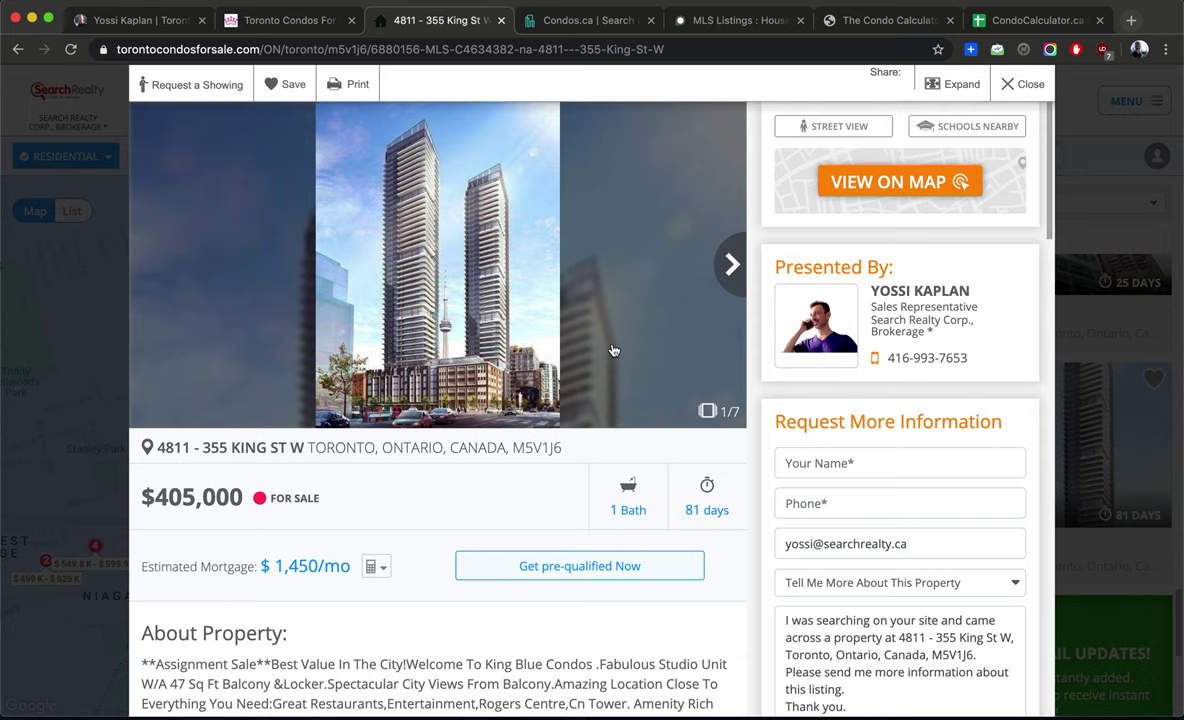
- Expand the 355 King St W description to reveal extra info and house features
scroll(614, 350, "down", 3)
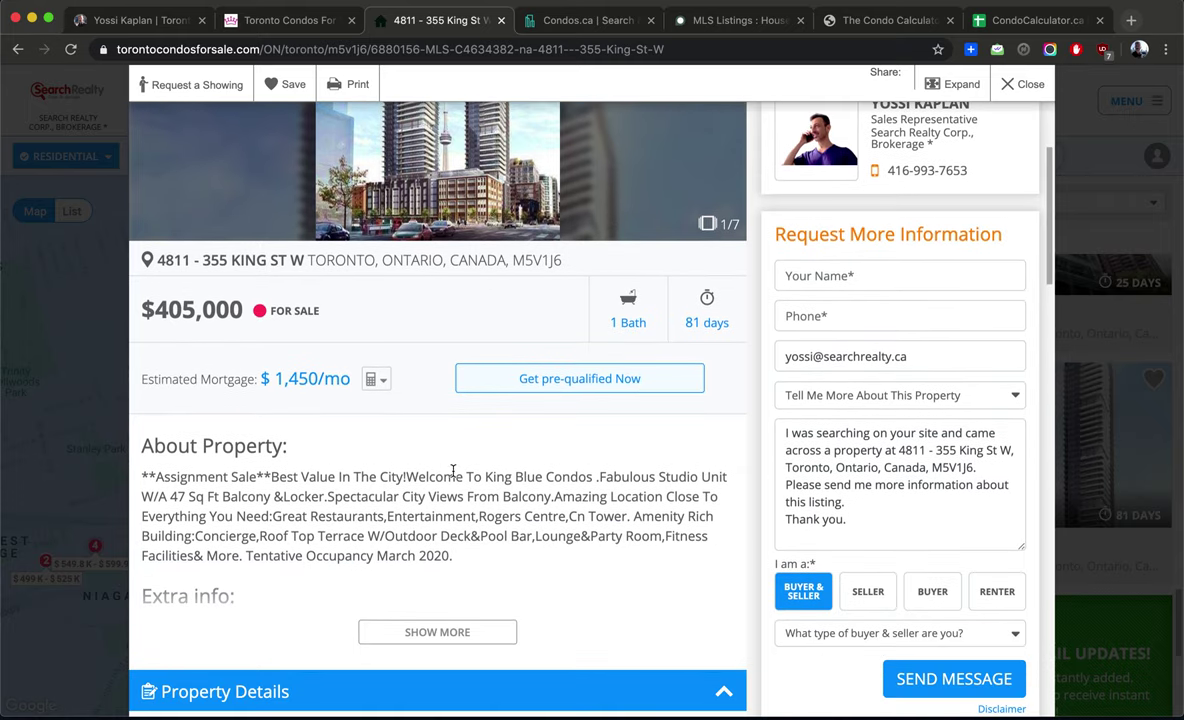
scroll(369, 530, "down", 1)
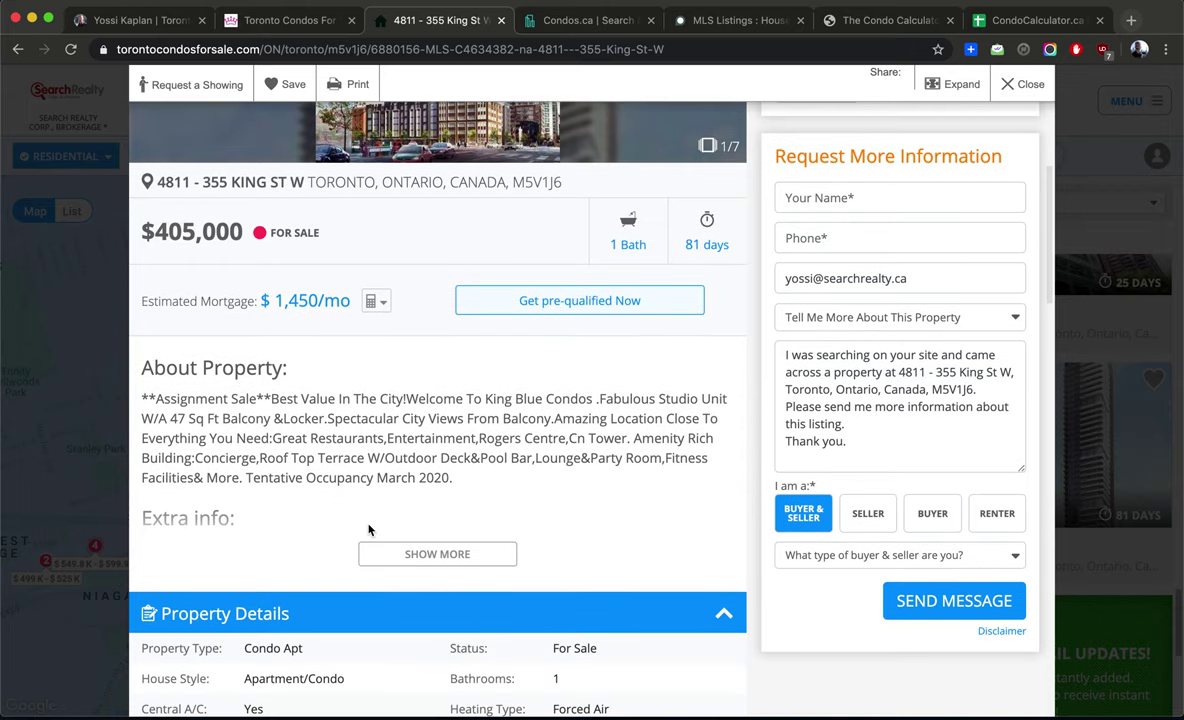
left_click_drag(587, 399, 465, 430)
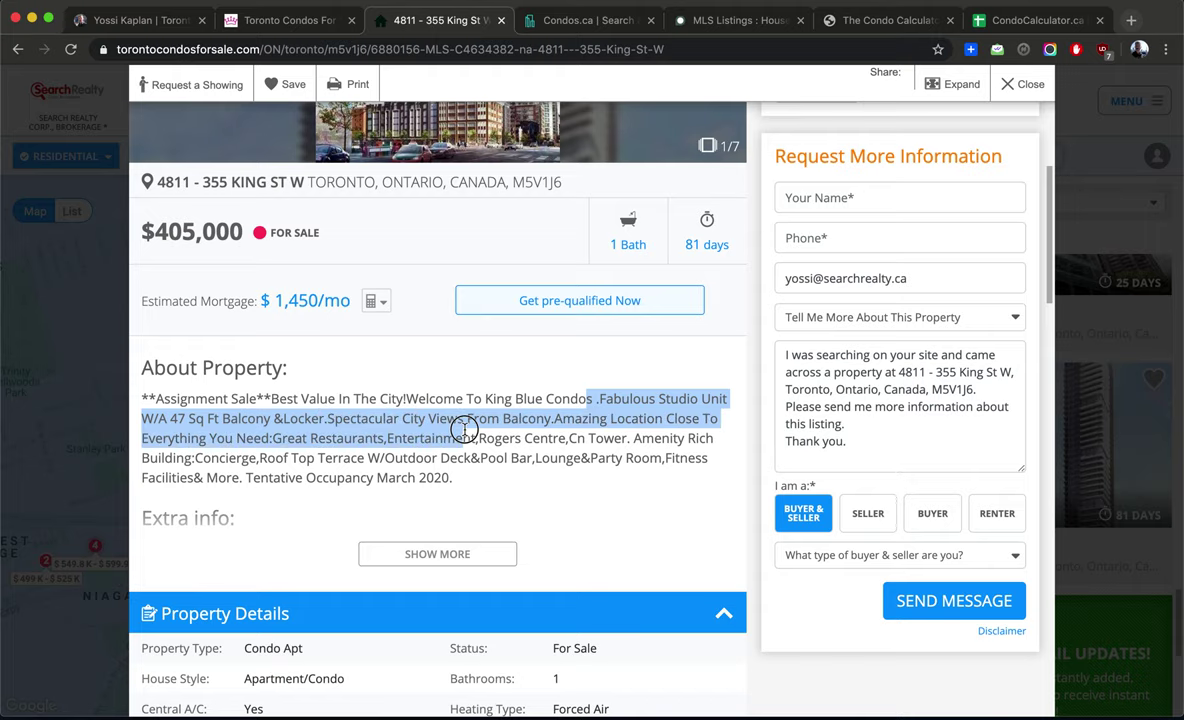
left_click(442, 440)
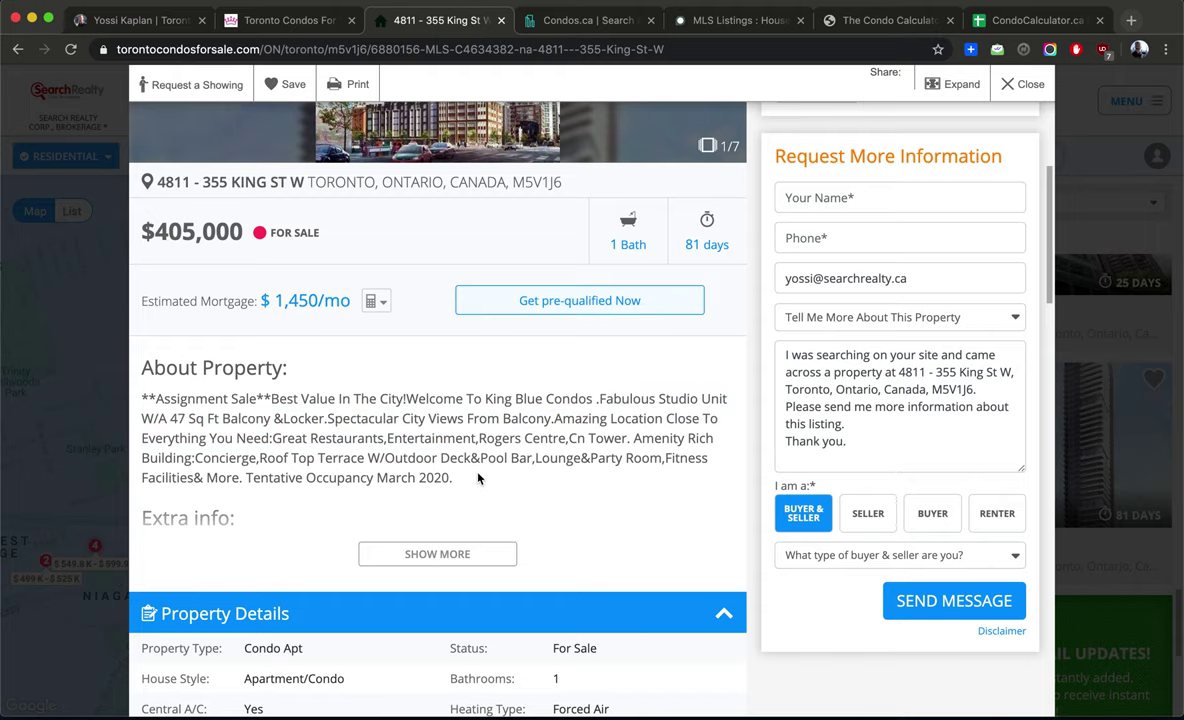
left_click(425, 550)
scroll(459, 500, "down", 5)
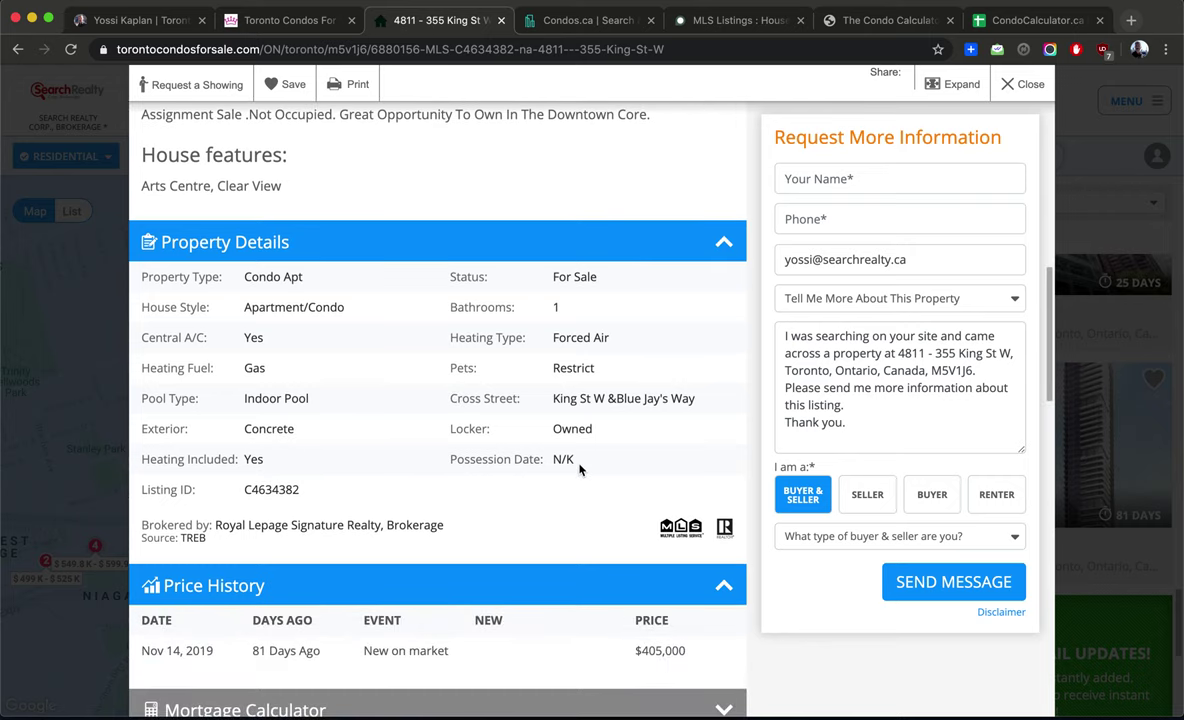
scroll(580, 470, "down", 4)
scroll(580, 470, "down", 3)
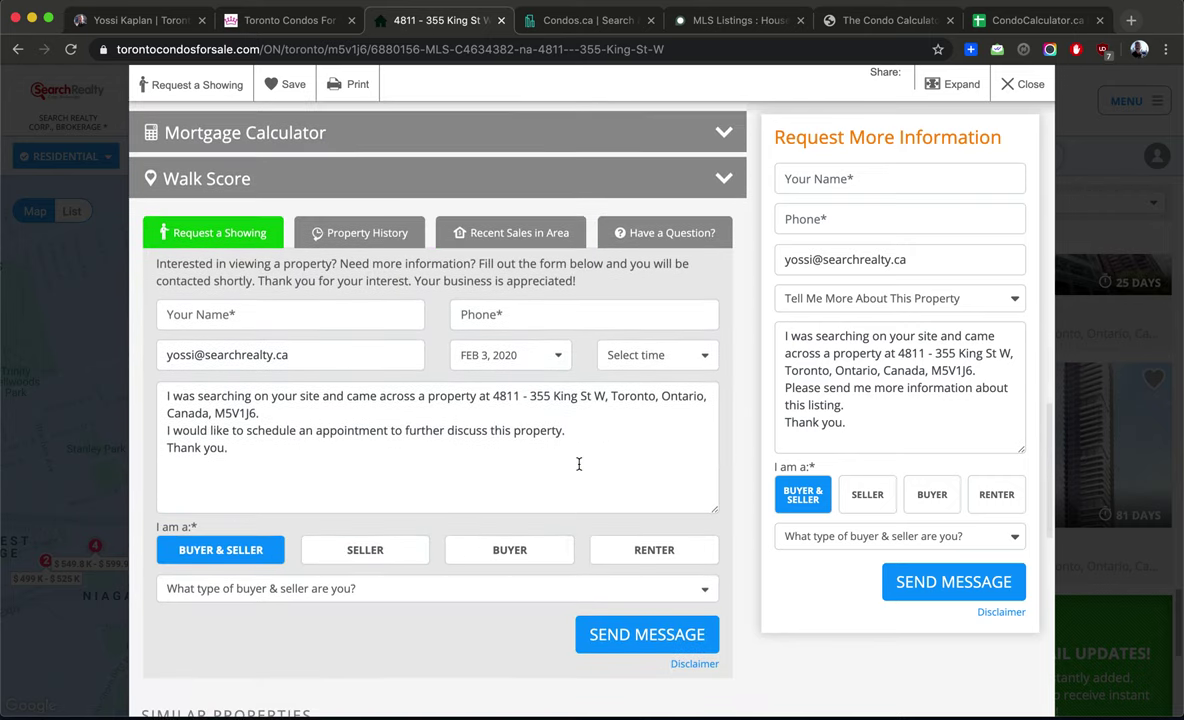
scroll(580, 470, "up", 6)
scroll(580, 470, "up", 8)
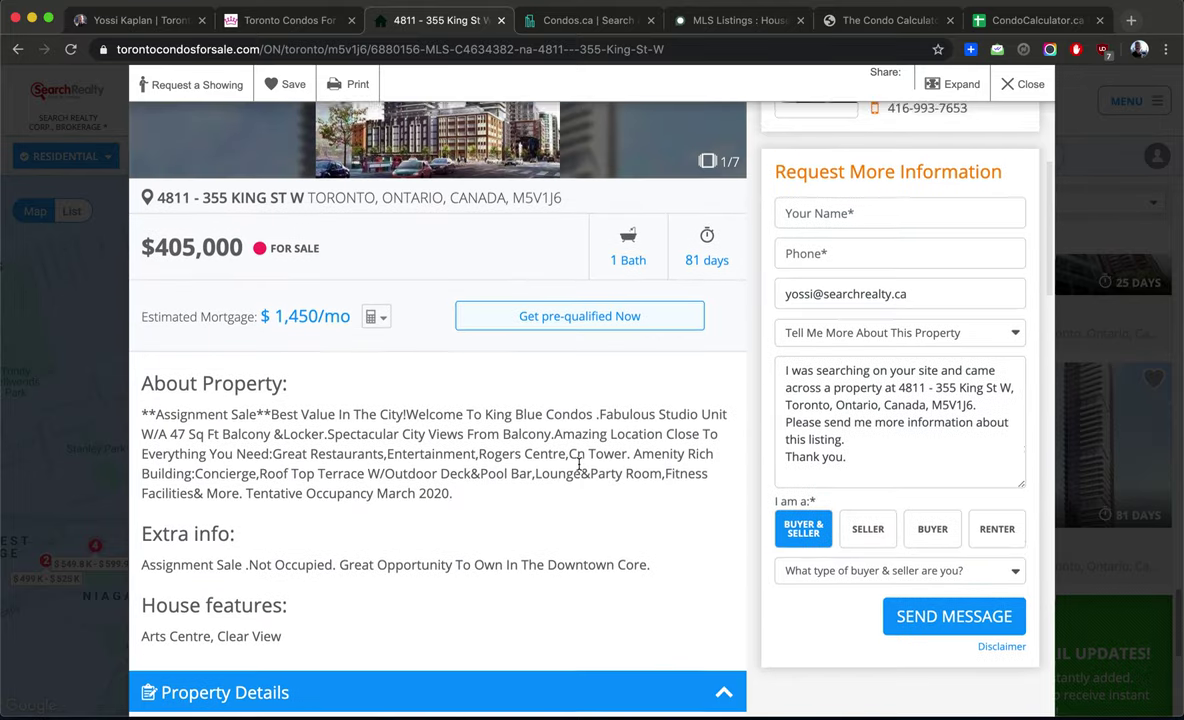
- Browse the listing photos to the 7/7 floor plan and view it full-screen
left_click(730, 263)
left_click(730, 263)
left_click(730, 263)
left_click(730, 263)
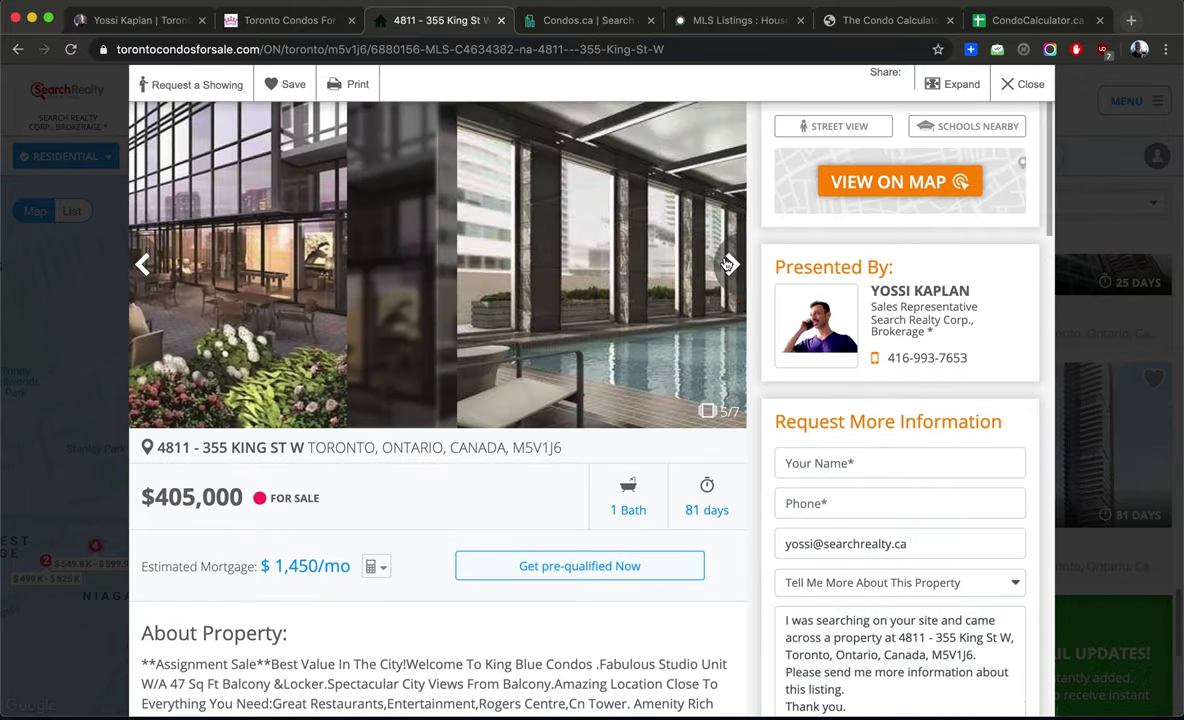
left_click(730, 263)
left_click(730, 263)
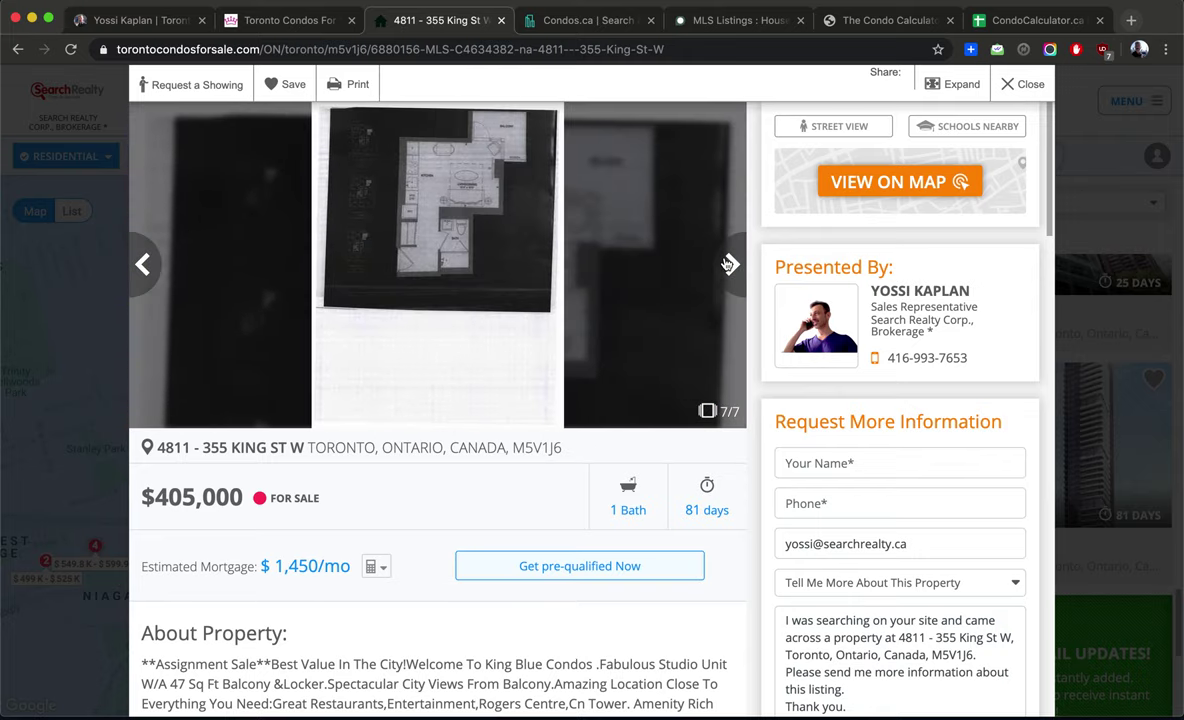
left_click(460, 185)
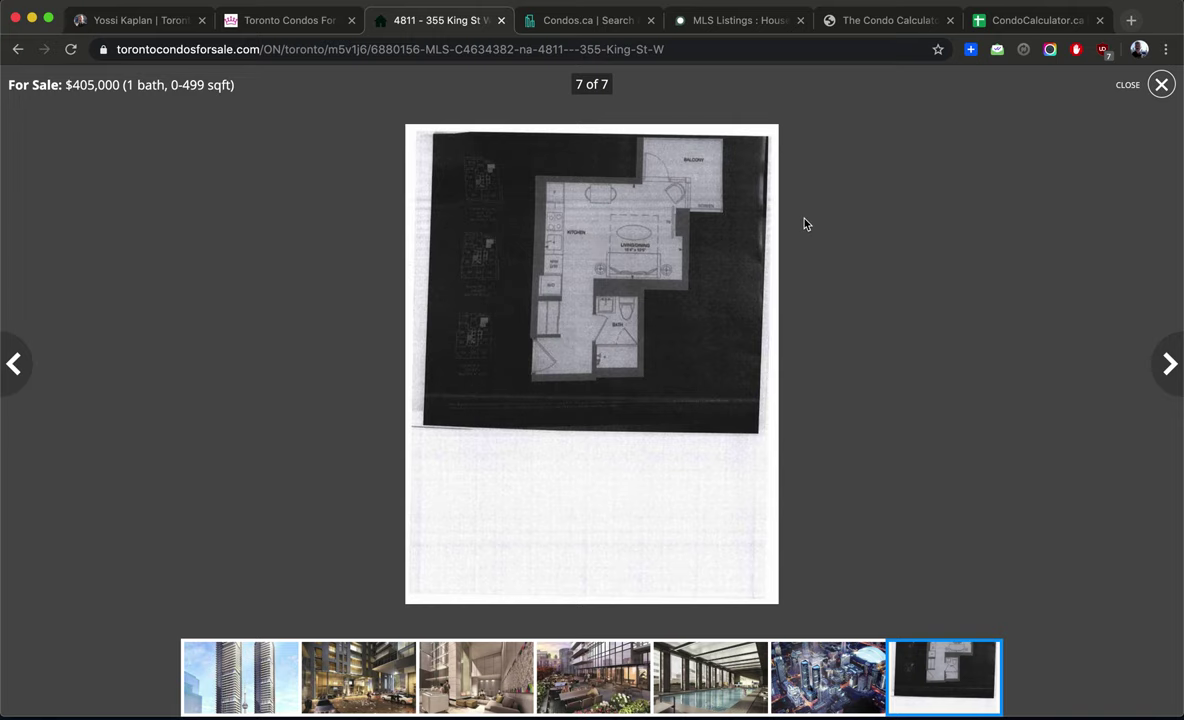
left_click(1158, 85)
scroll(731, 320, "down", 2)
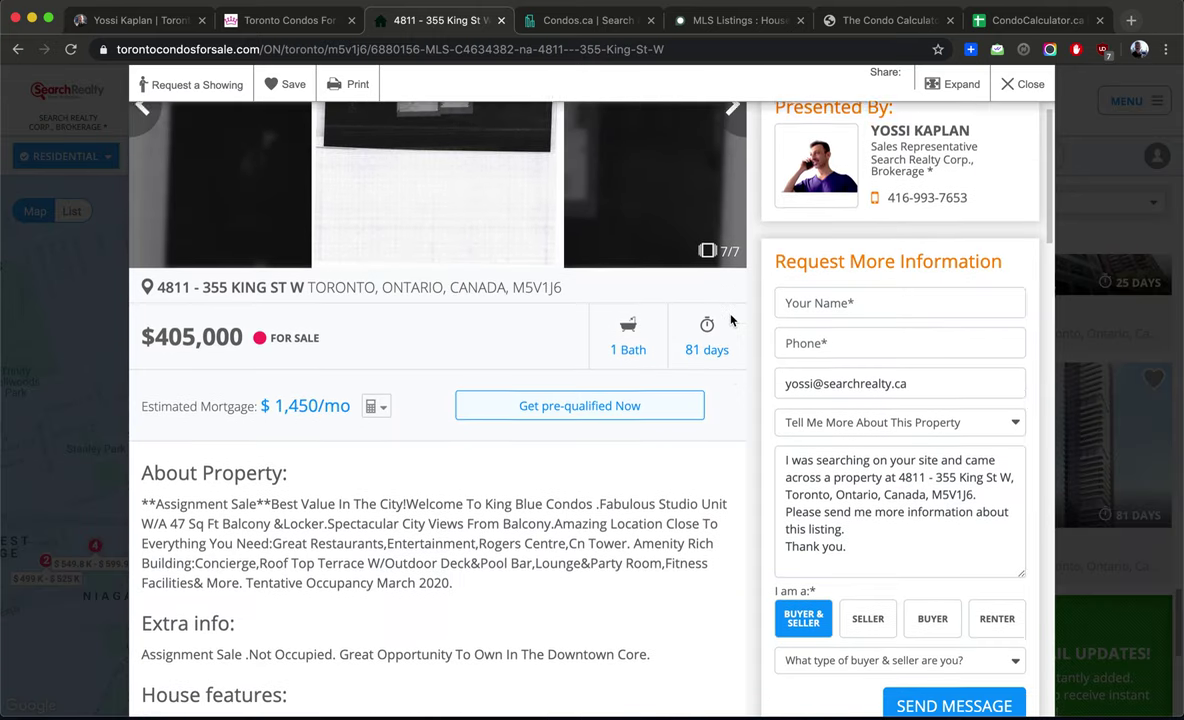
scroll(731, 320, "down", 1)
scroll(561, 473, "down", 1)
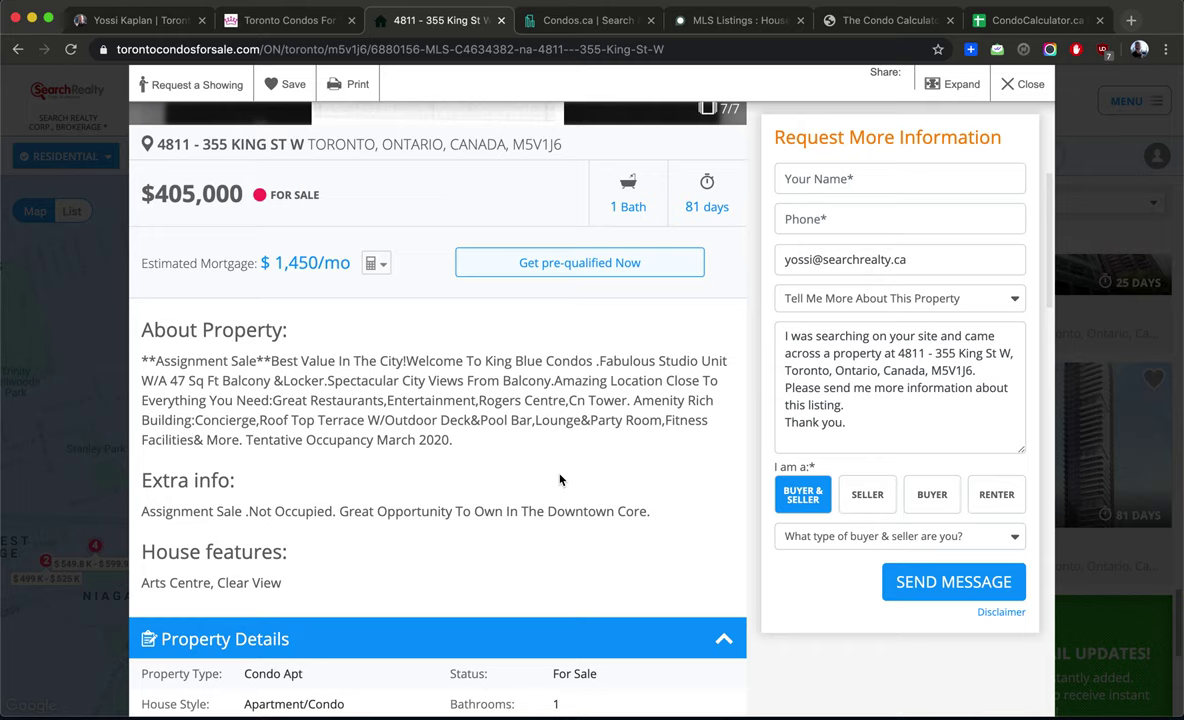
scroll(560, 480, "down", 2)
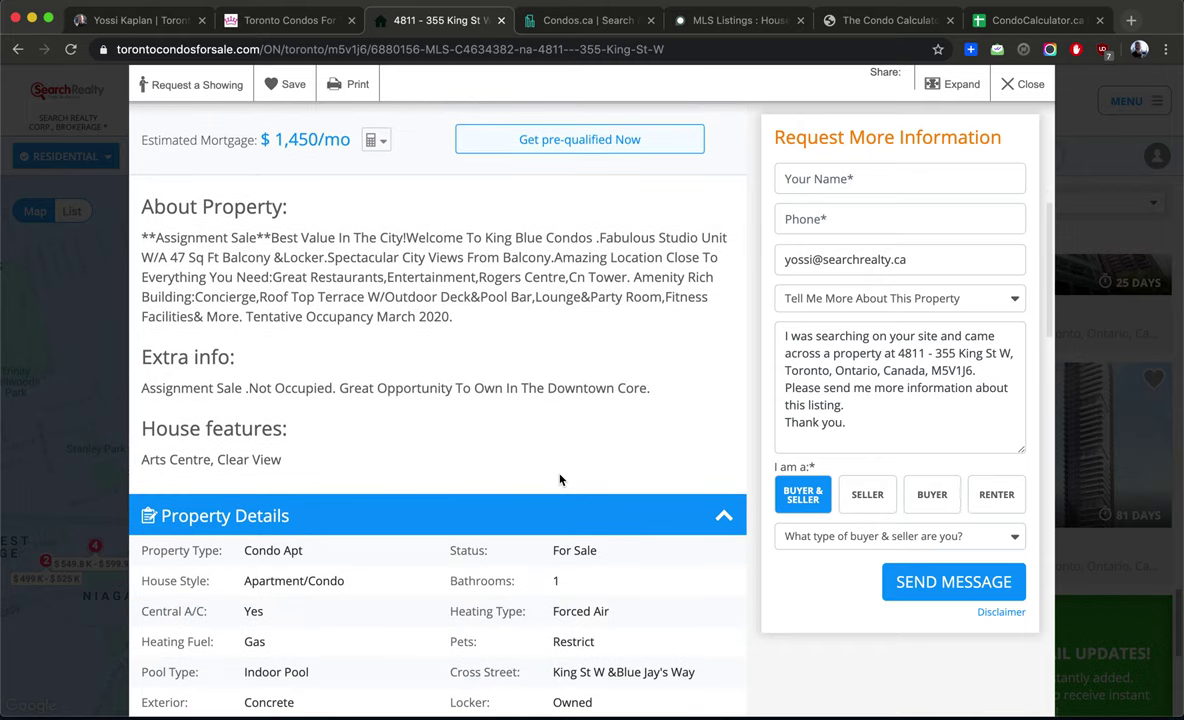
scroll(560, 477, "up", 5)
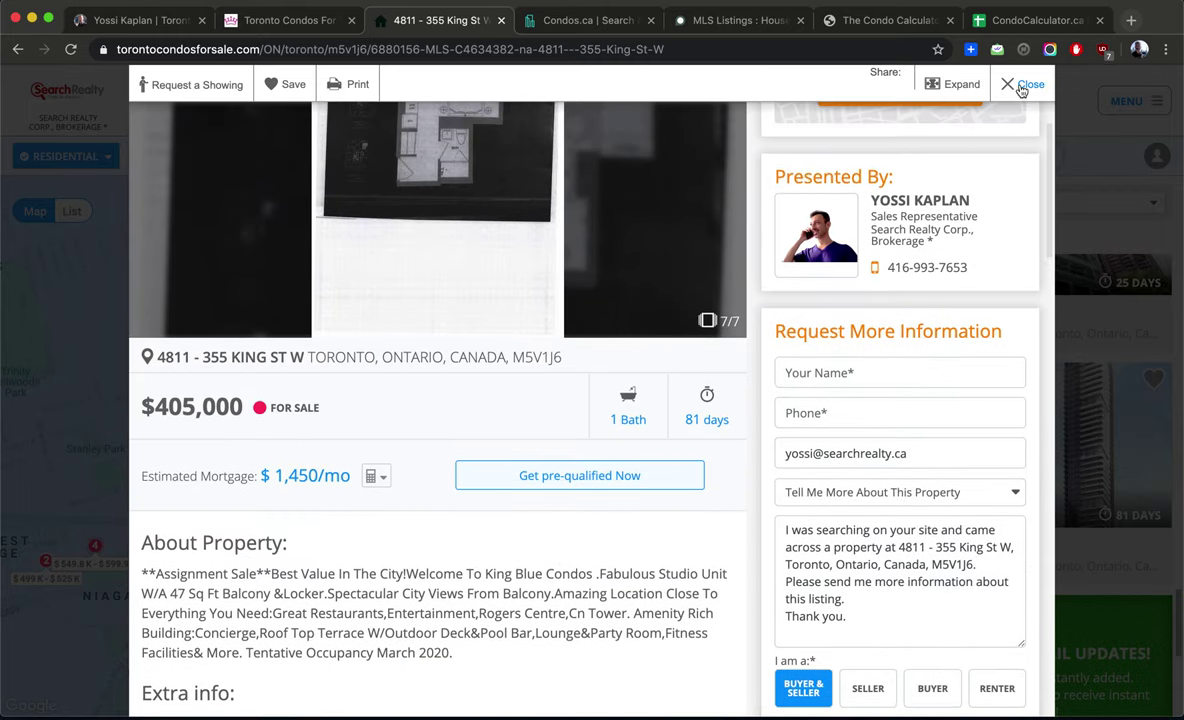
left_click(1021, 88)
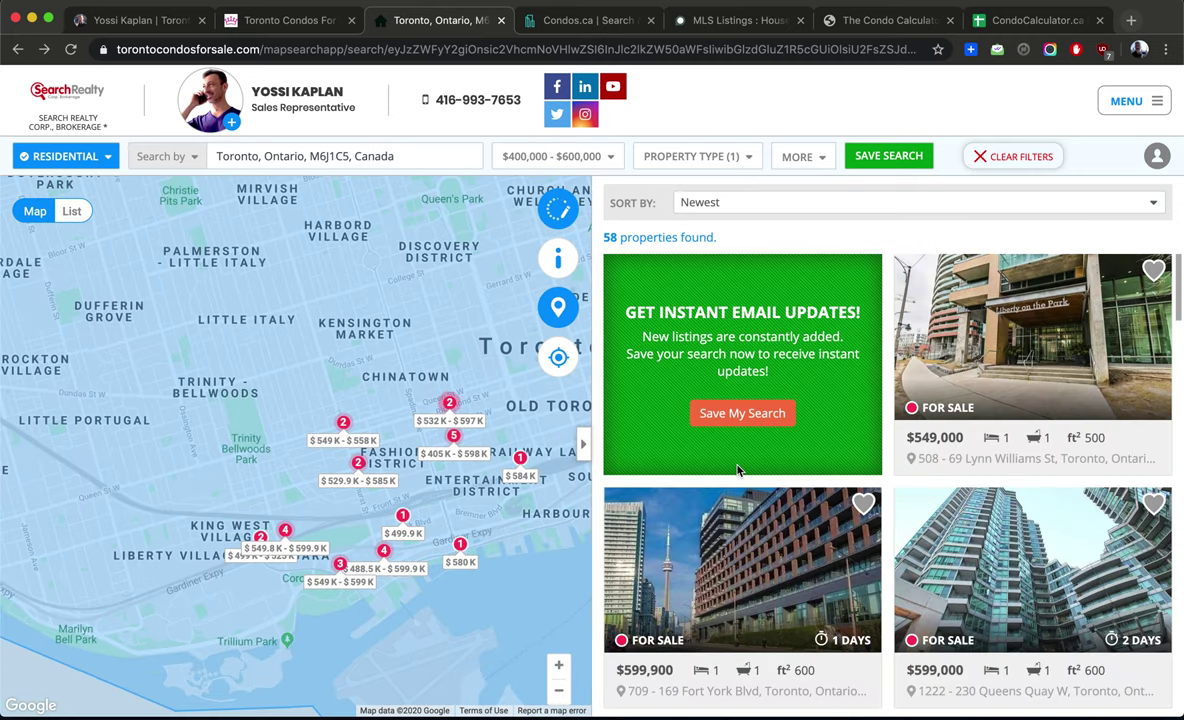
- Preview the cluster of 7, pan across more of downtown, and check the cluster of 4
left_click(452, 428)
left_click_drag(470, 410, 379, 363)
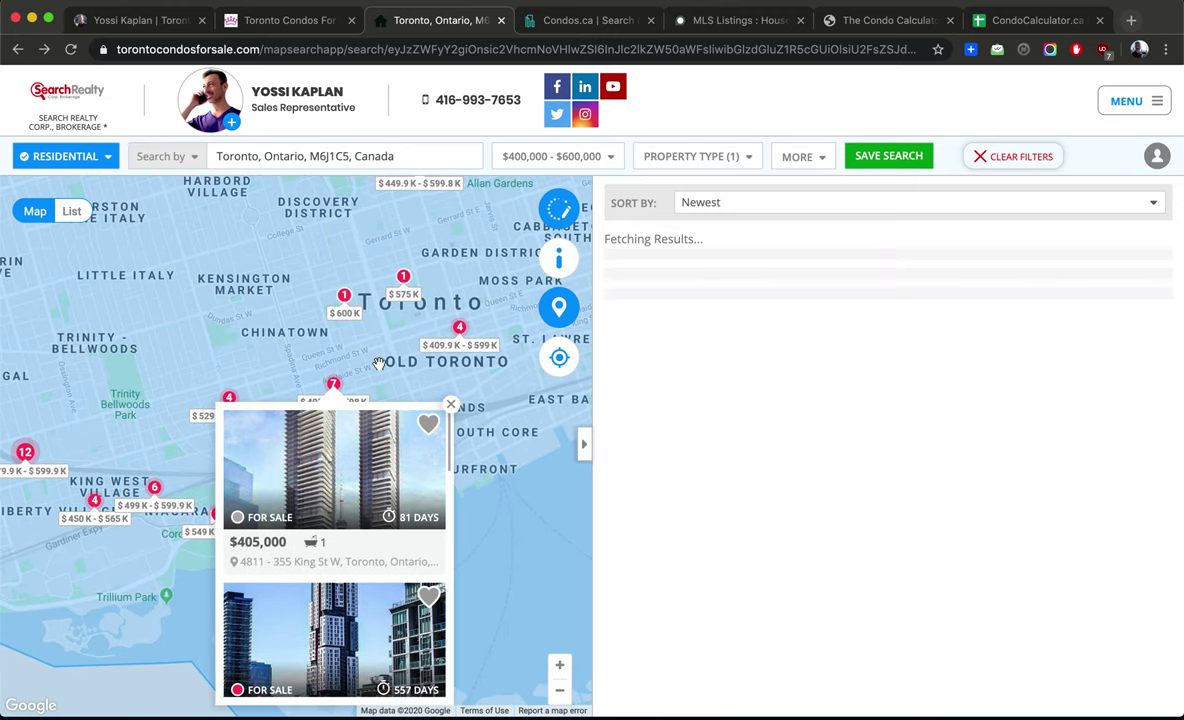
left_click(460, 328)
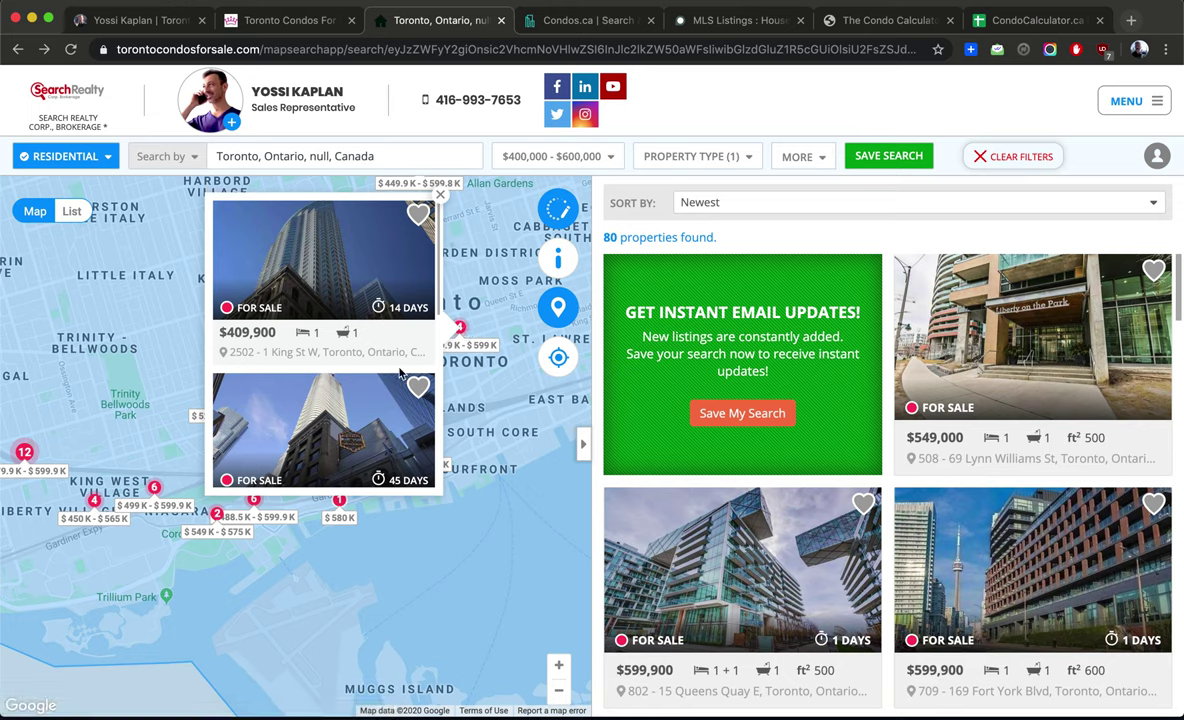
left_click(478, 352)
- Open the cluster of 6 and pick the $519,000 Colborne St listing
left_click(473, 334)
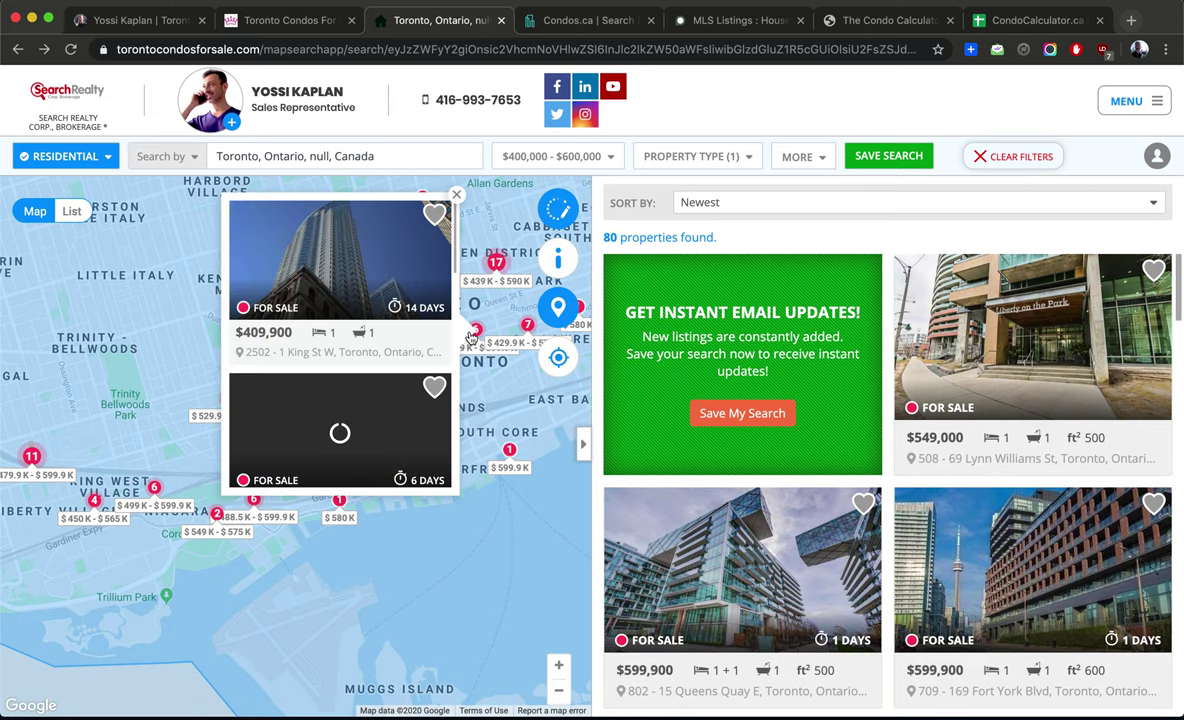
scroll(405, 395, "down", 1)
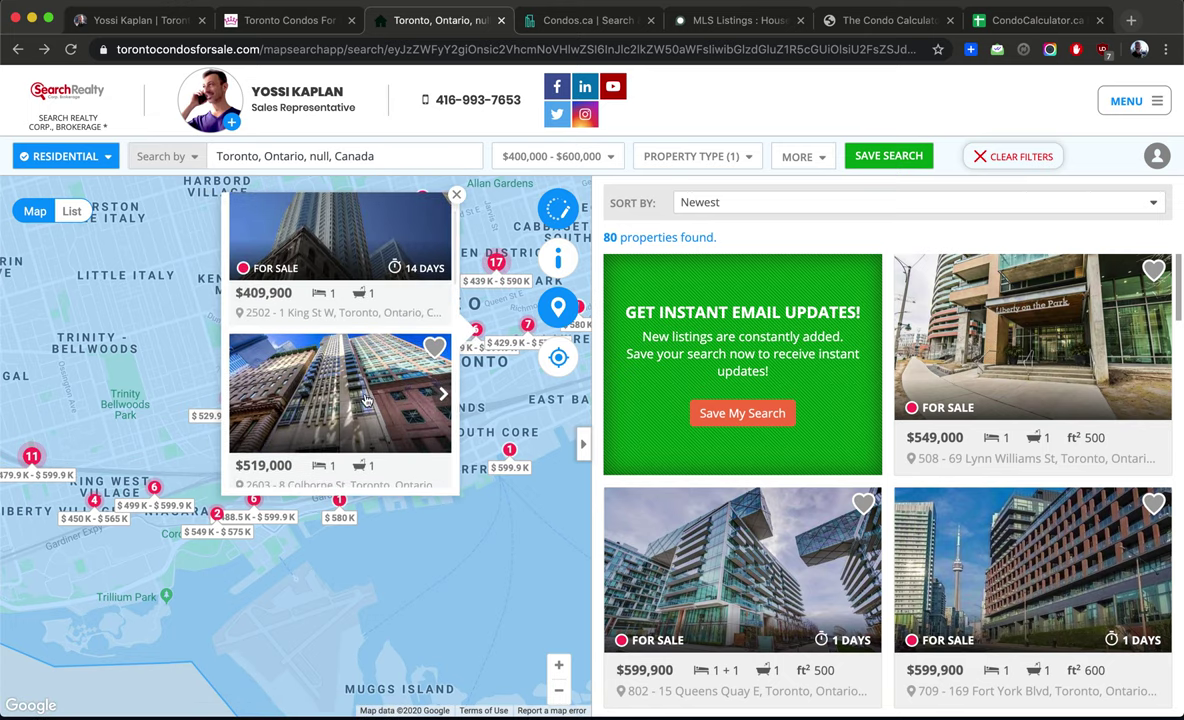
left_click(366, 400)
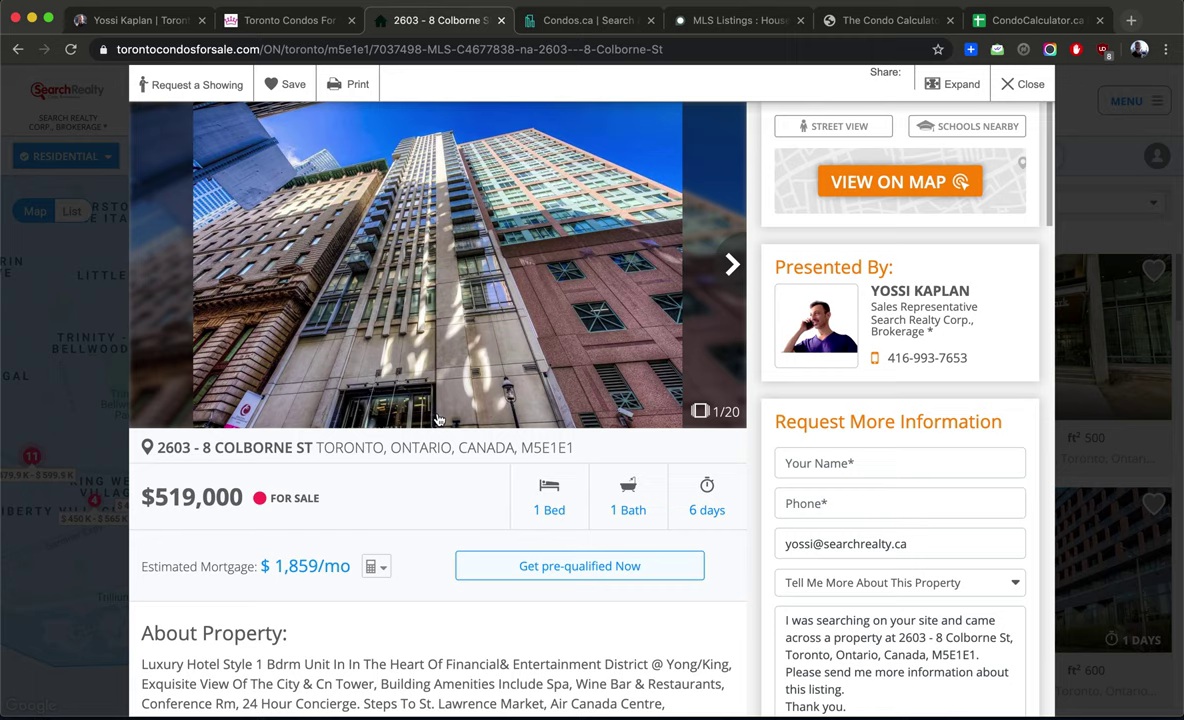
- Expand the Colborne St extra info and check the $758/month maintenance and $1,547 taxes
scroll(437, 419, "down", 5)
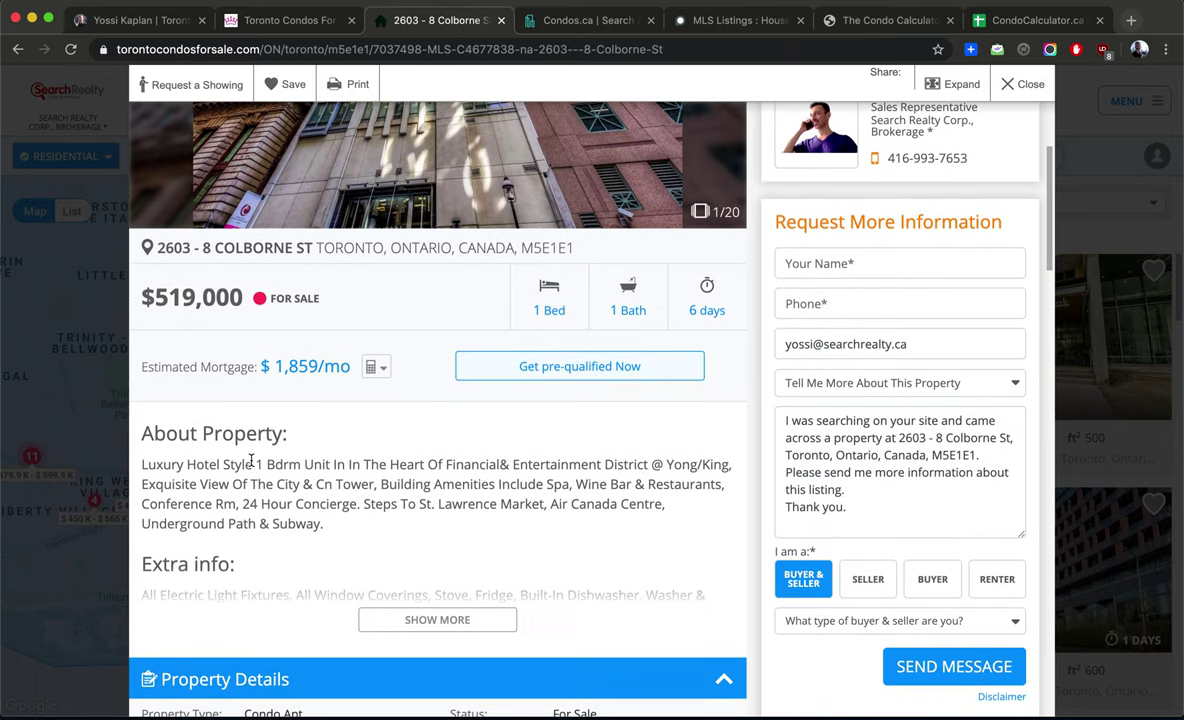
left_click(436, 619)
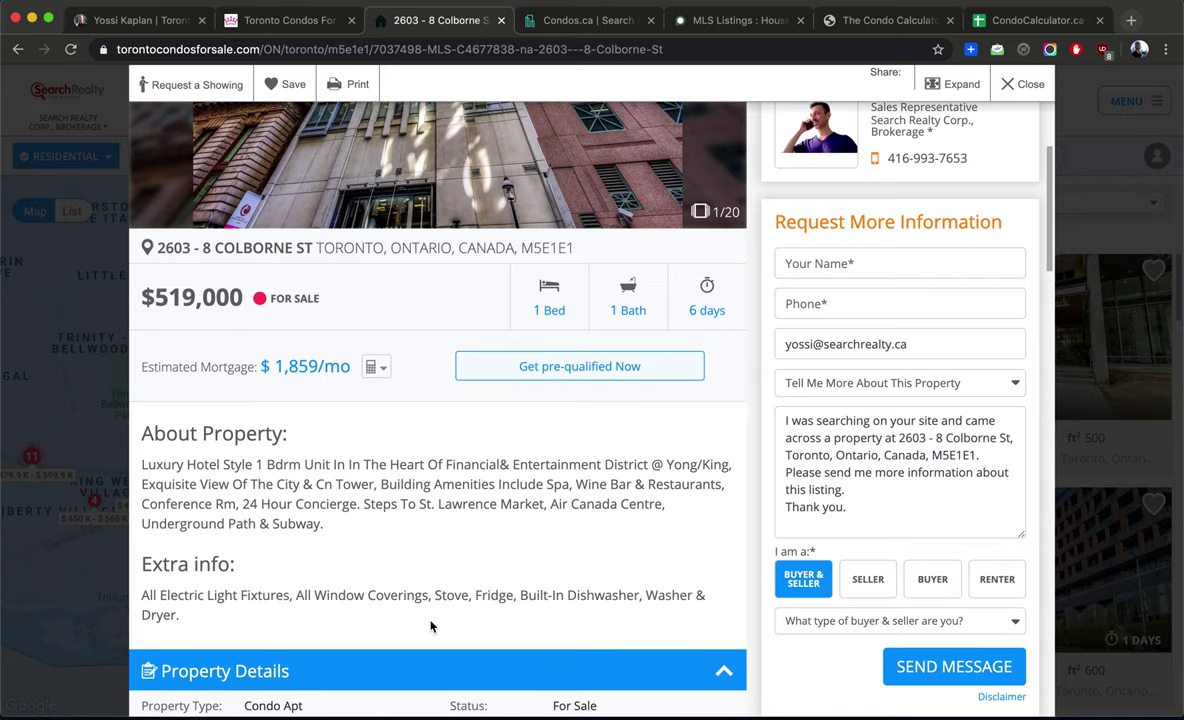
scroll(491, 567, "down", 4)
scroll(491, 567, "down", 7)
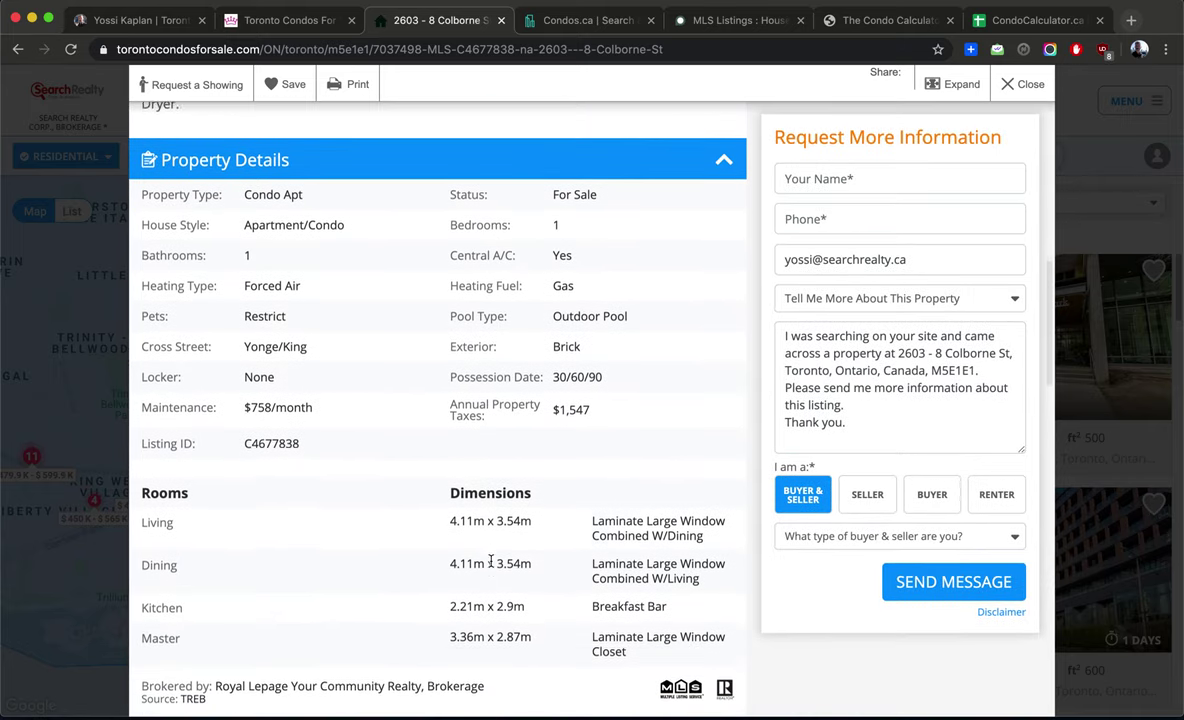
left_click_drag(243, 390, 319, 393)
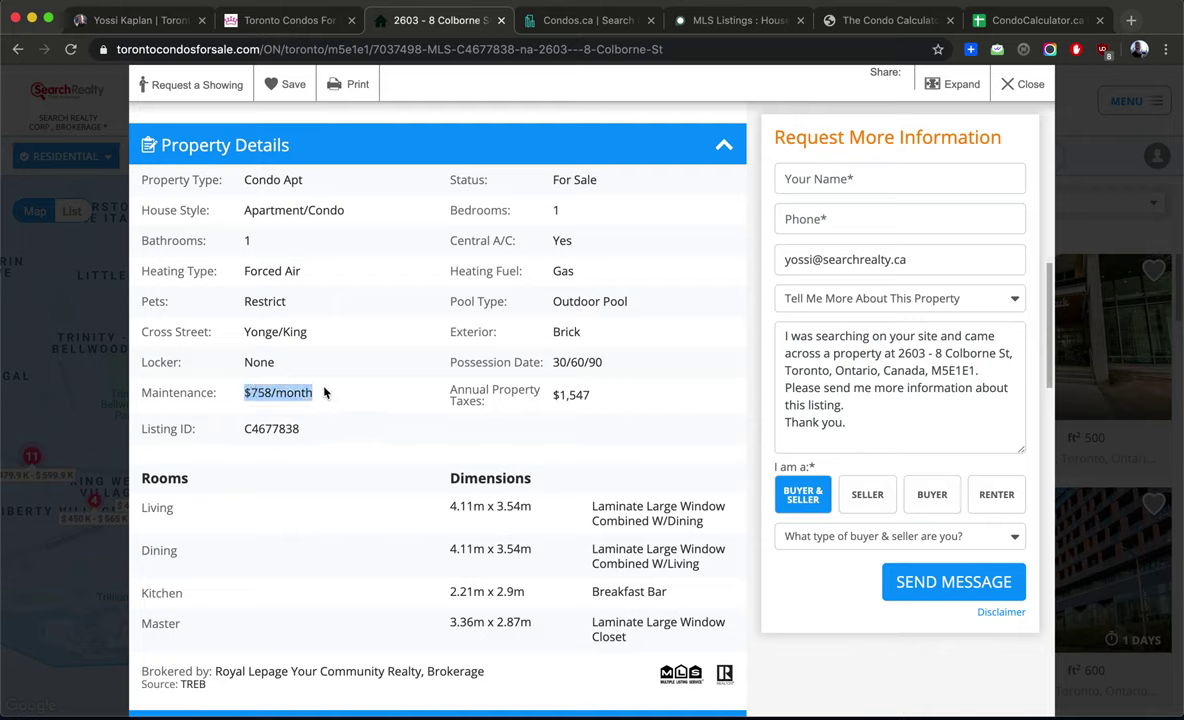
left_click_drag(550, 396, 592, 400)
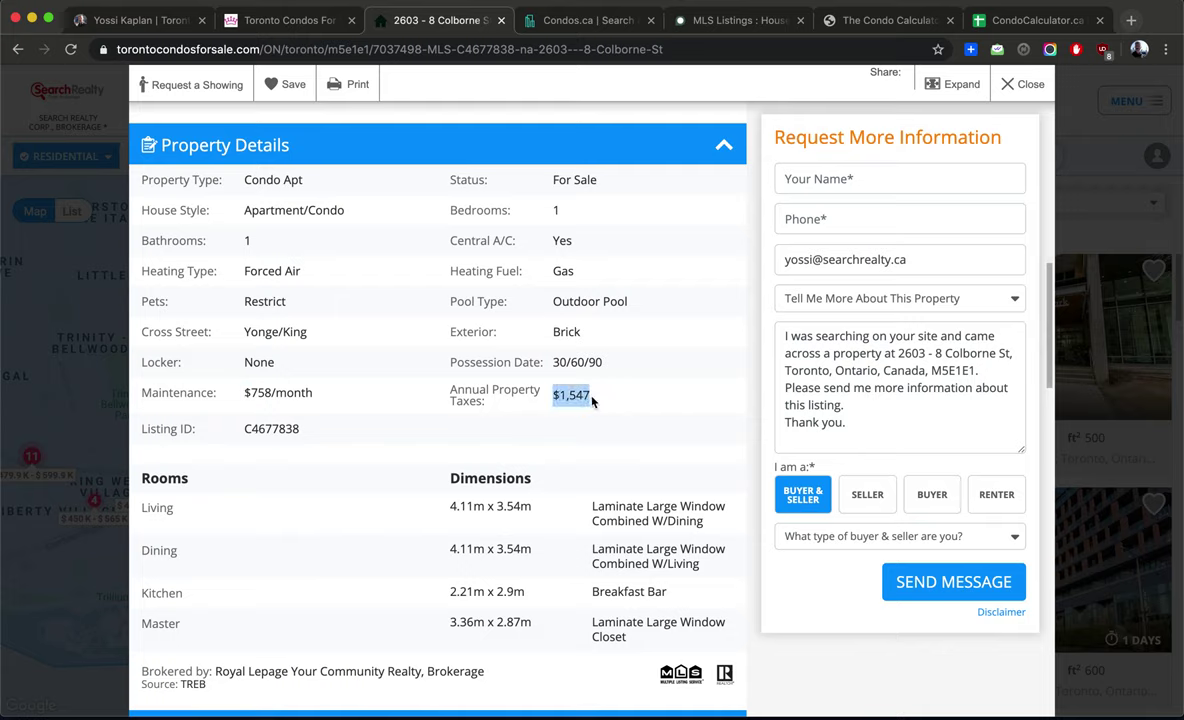
triple_click(271, 388)
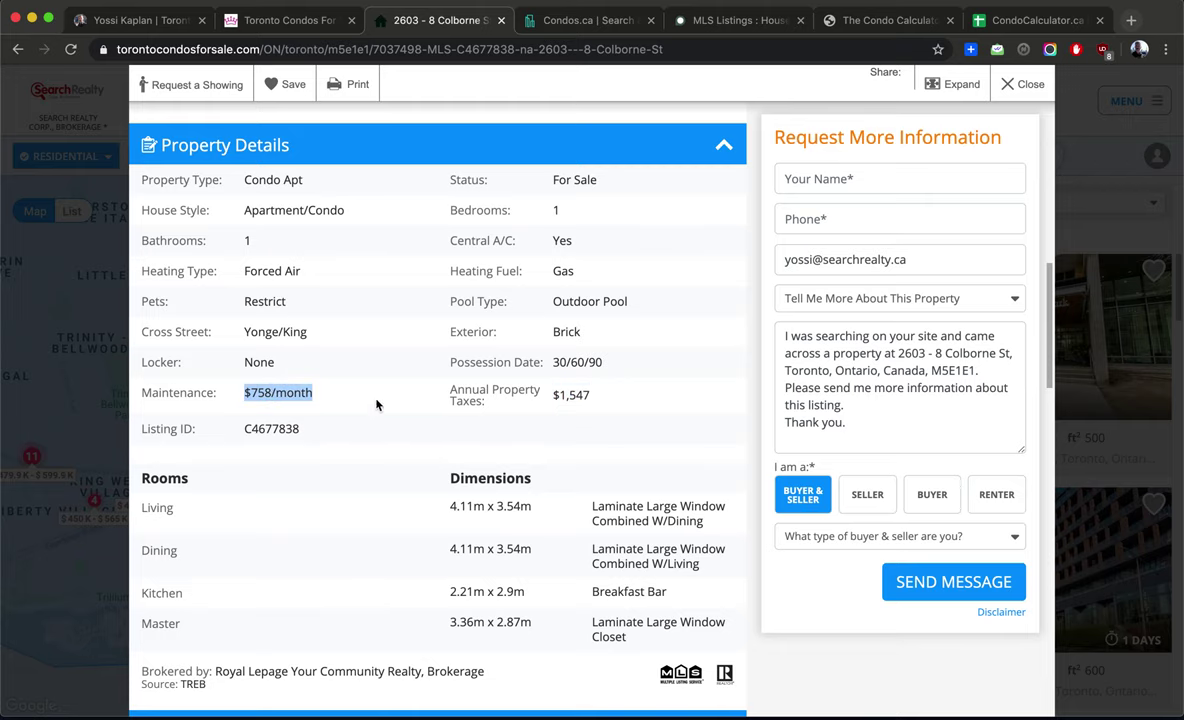
scroll(385, 418, "down", 1)
scroll(385, 418, "up", 8)
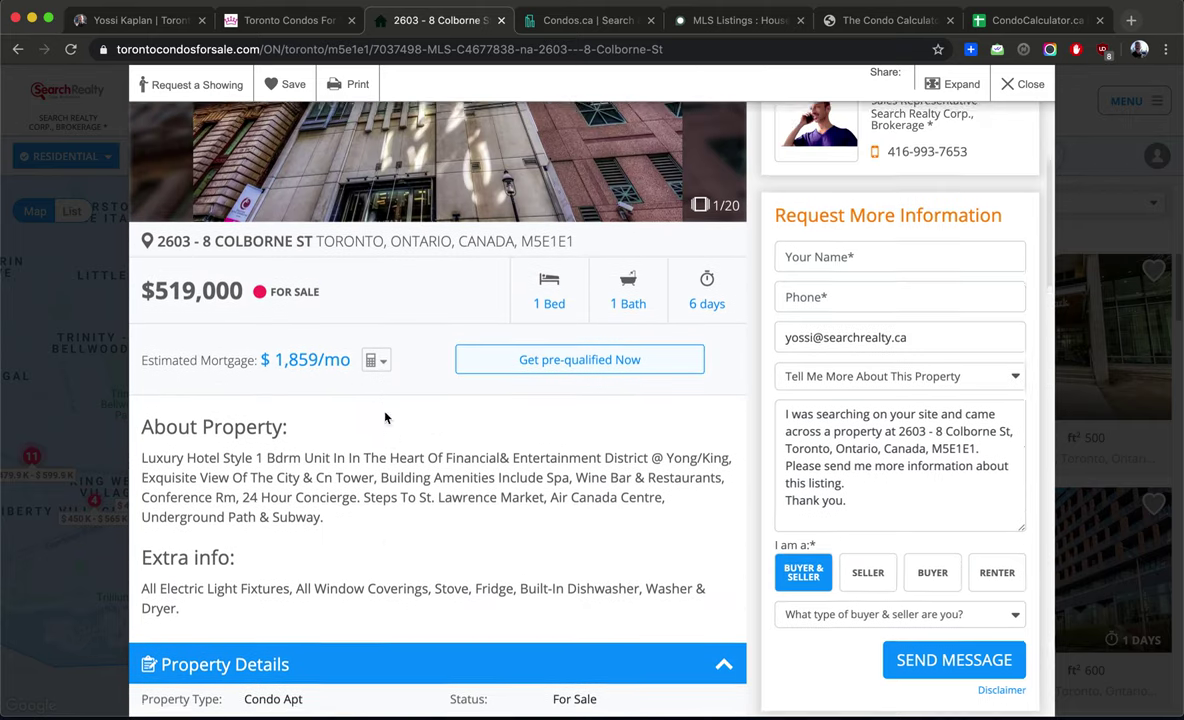
scroll(385, 418, "up", 2)
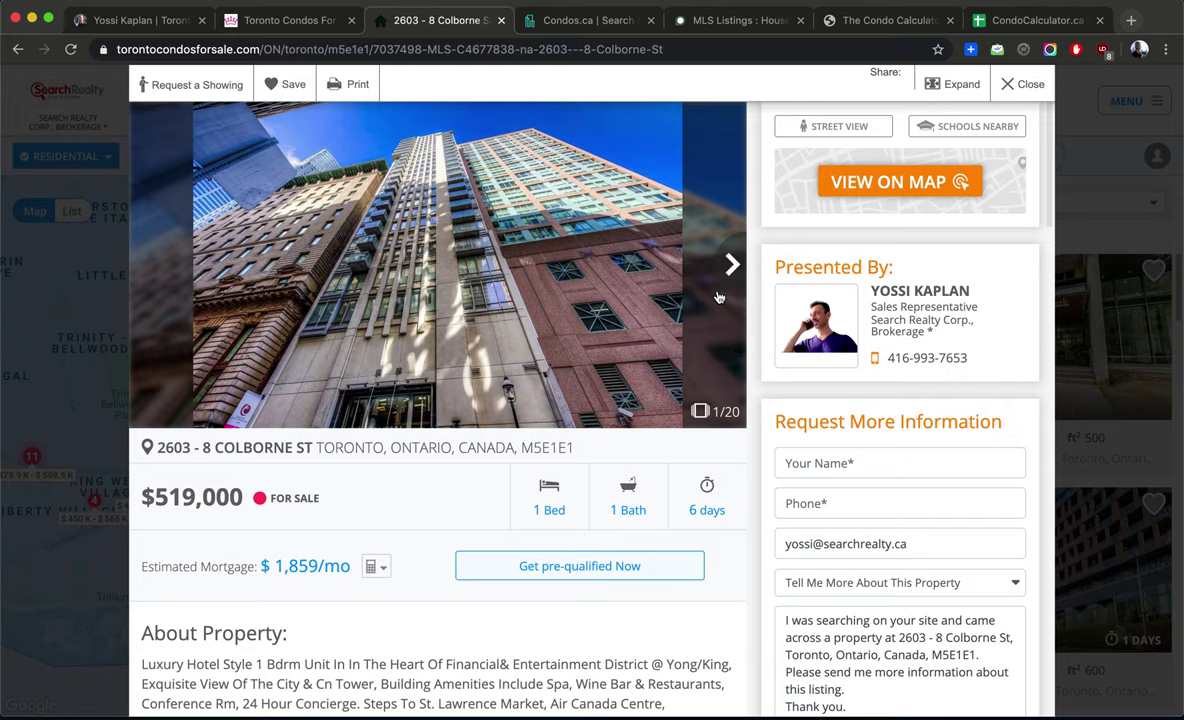
- Flip through the Colborne St photos from the exterior to the door and kitchen
left_click(718, 297)
left_click(718, 297)
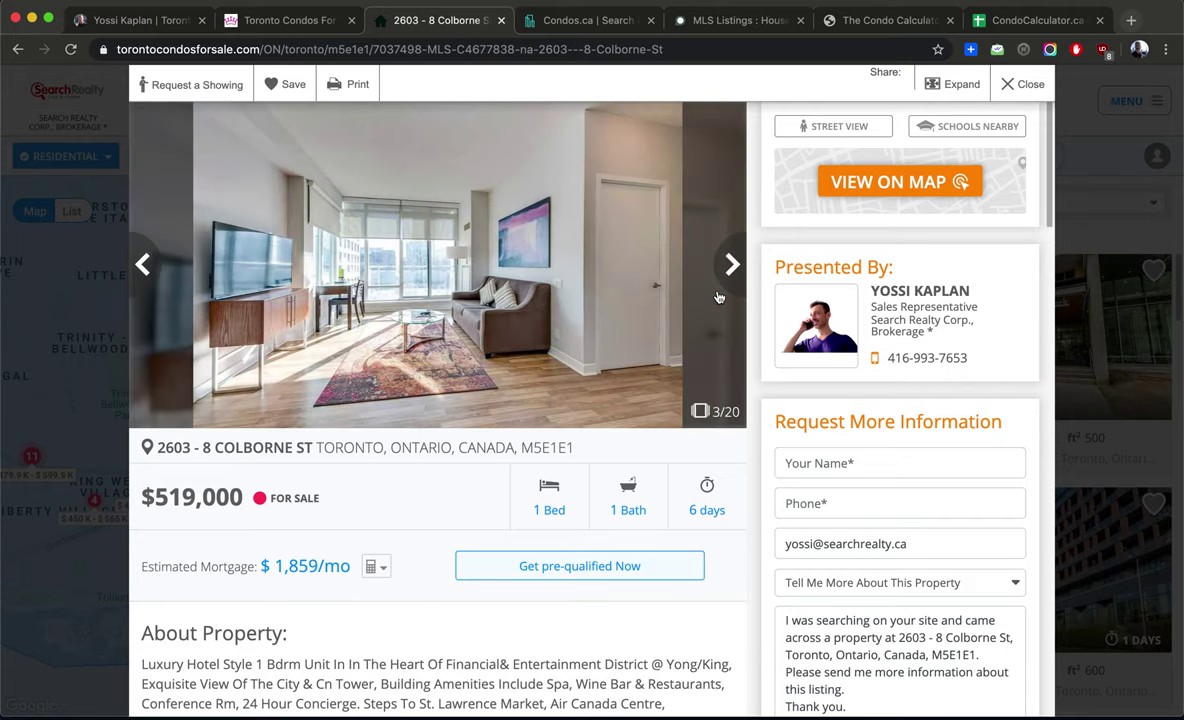
left_click(718, 297)
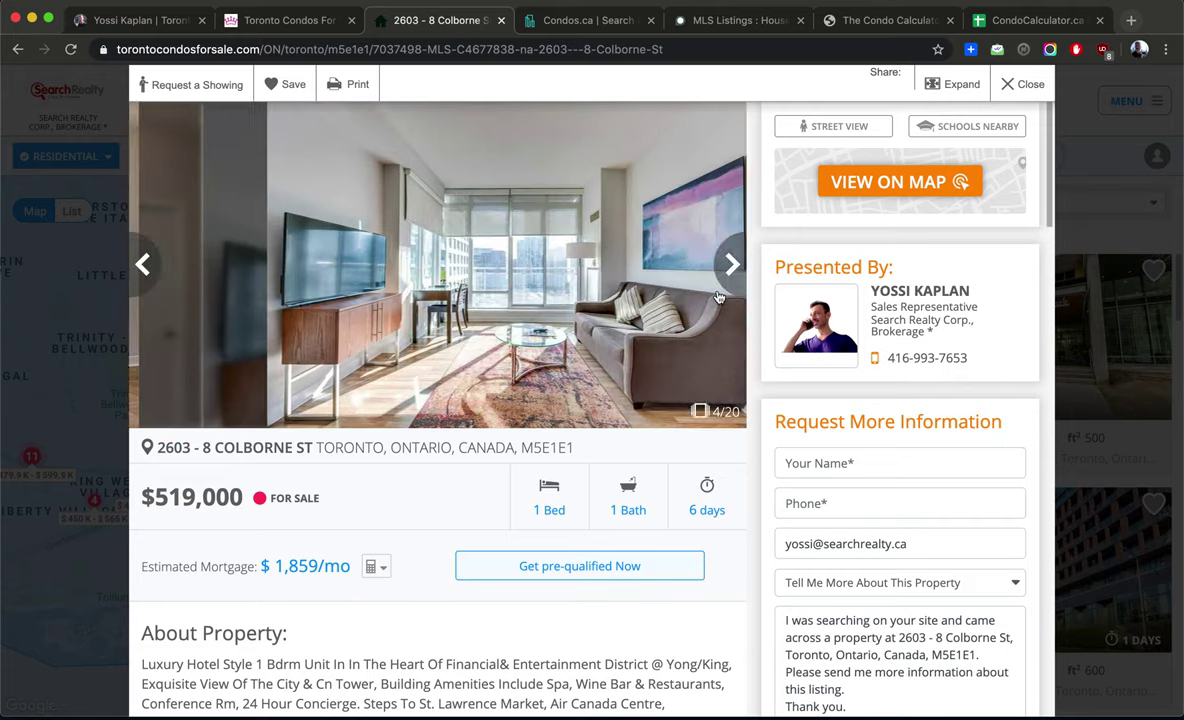
left_click(718, 297)
left_click(718, 297)
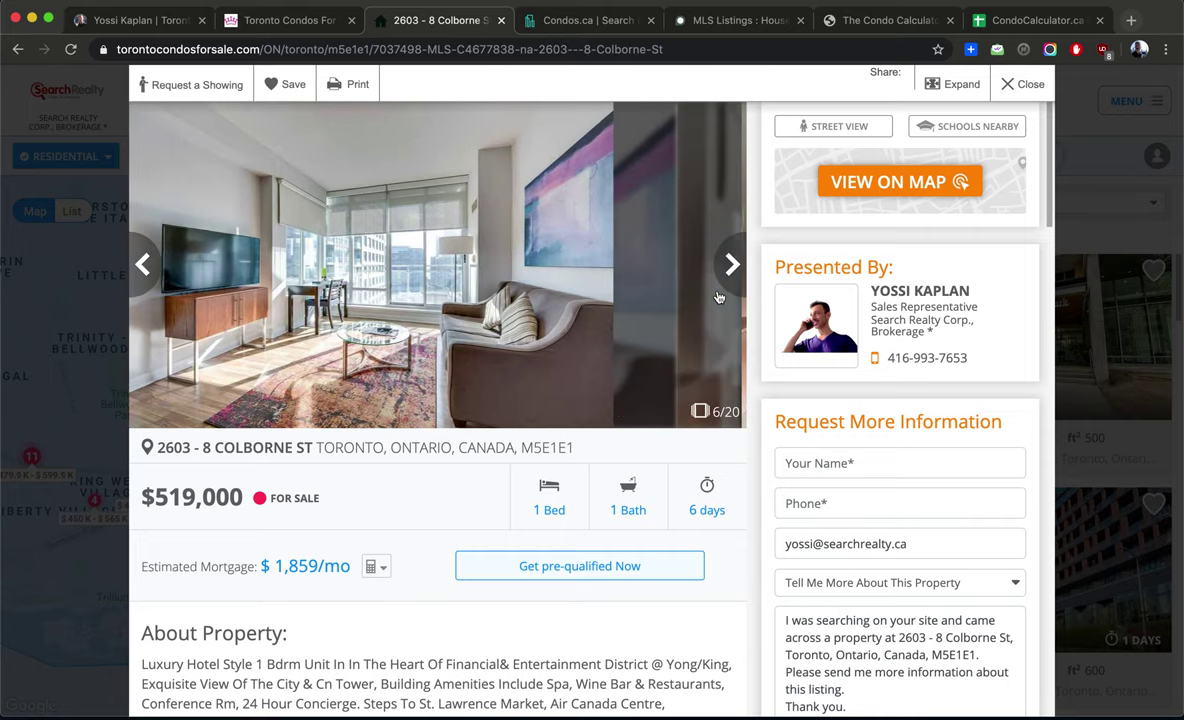
left_click(718, 297)
left_click(718, 297)
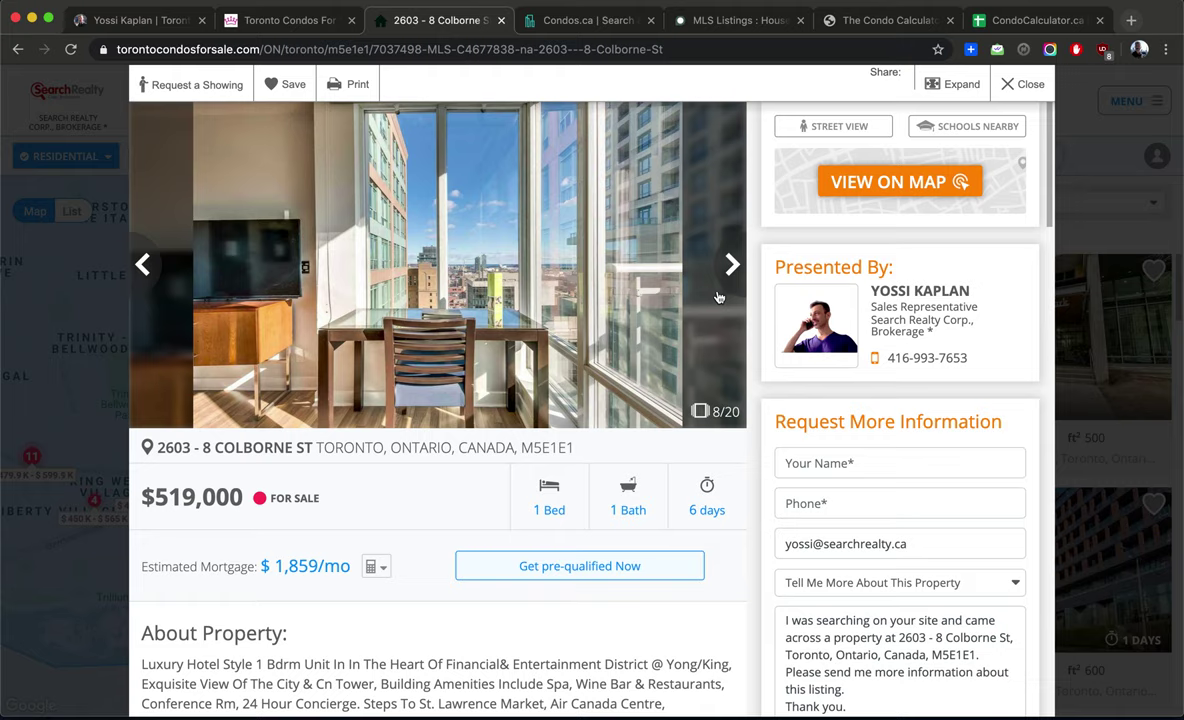
left_click(718, 297)
left_click(718, 297)
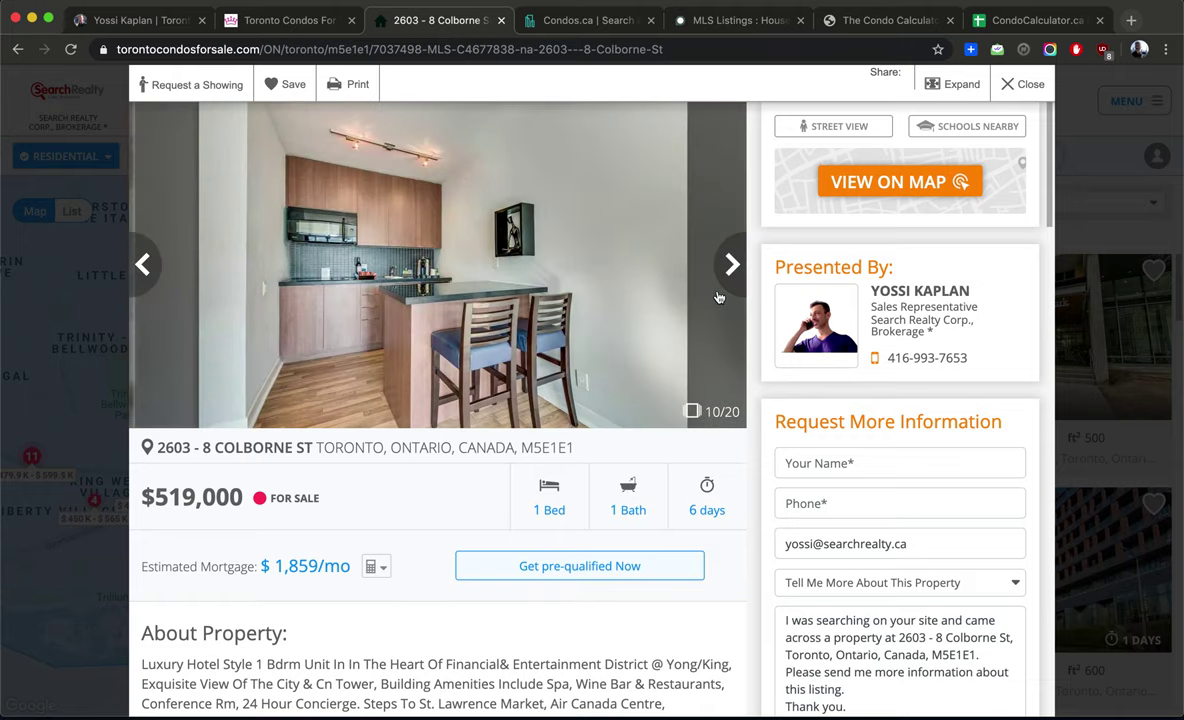
left_click(718, 297)
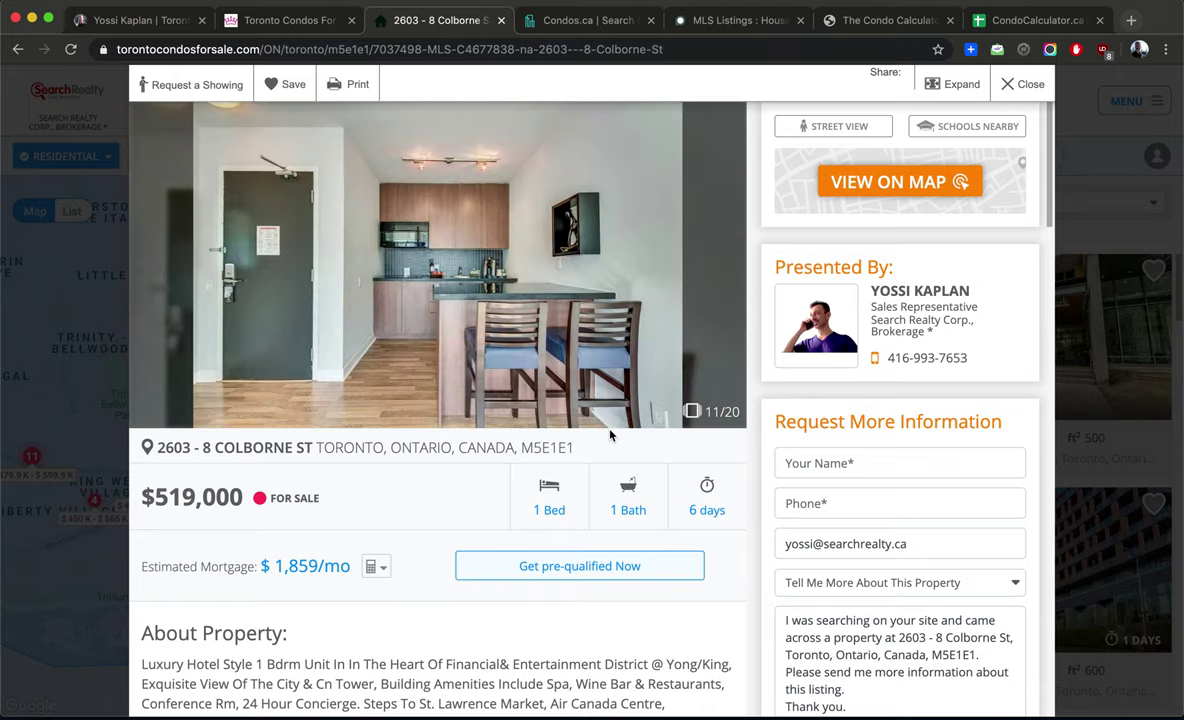
- Close the Colborne St listing and scroll the 80 map search results
scroll(610, 434, "down", 5)
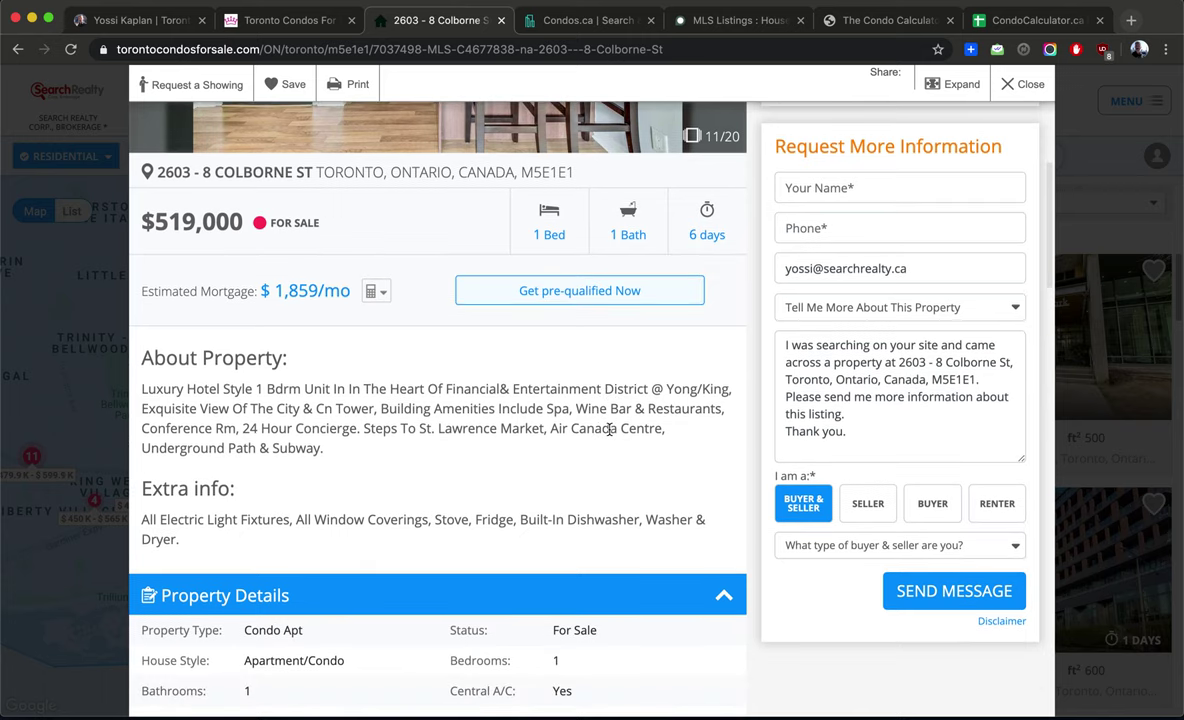
left_click(1010, 88)
scroll(925, 365, "down", 2)
scroll(923, 365, "down", 3)
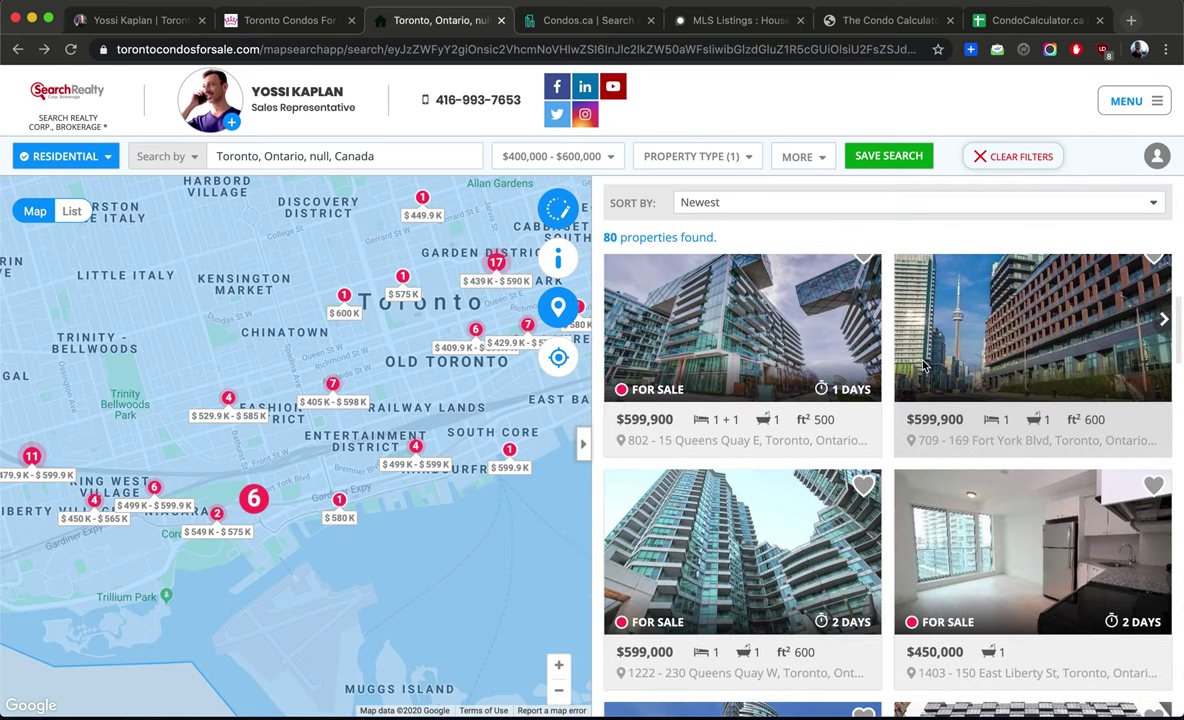
scroll(923, 365, "down", 5)
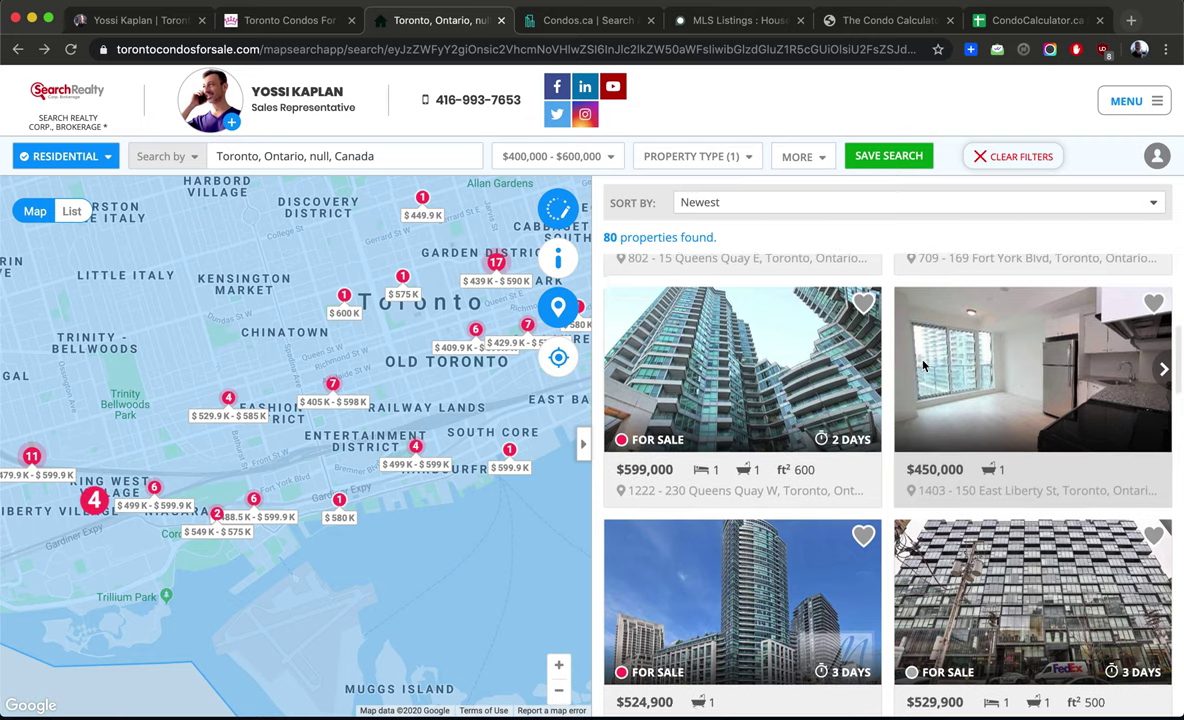
left_click(1013, 367)
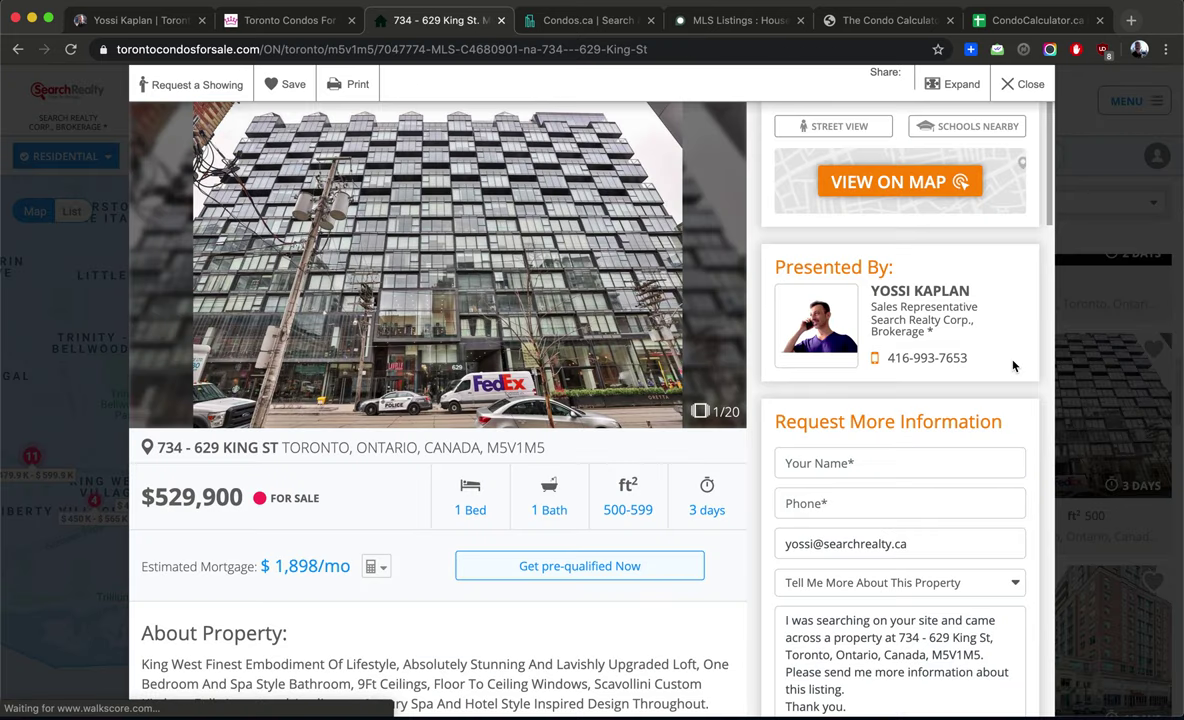
left_click(731, 265)
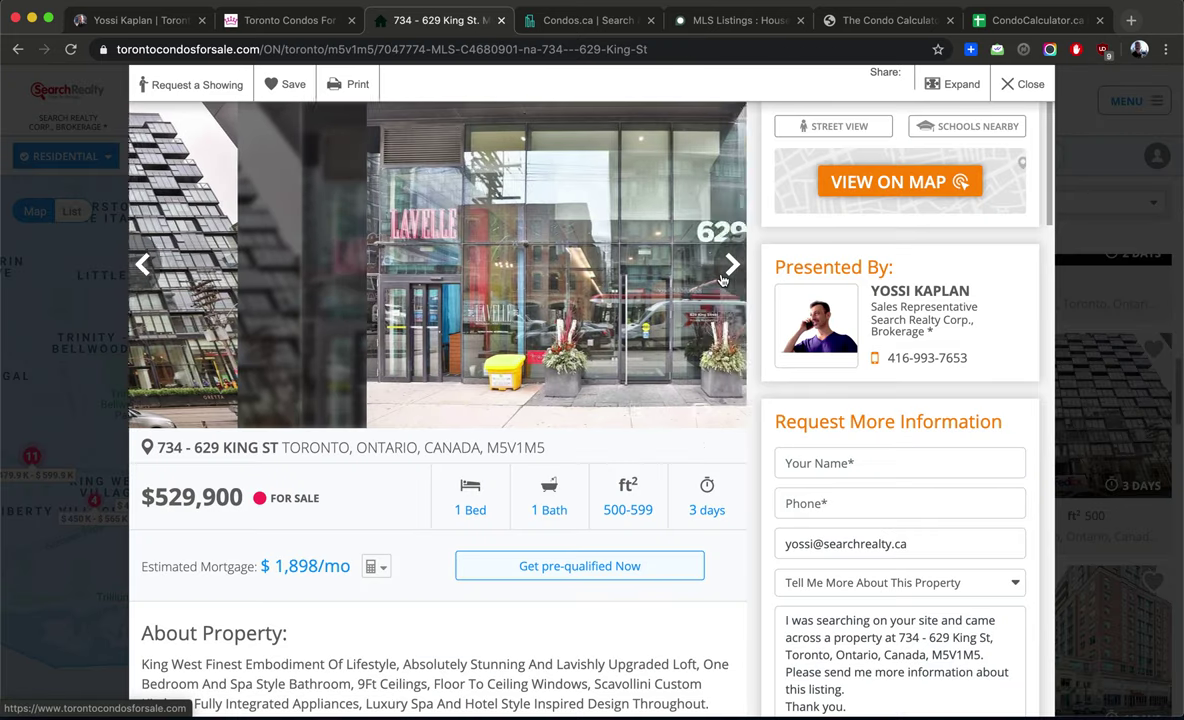
left_click(731, 265)
left_click(731, 265)
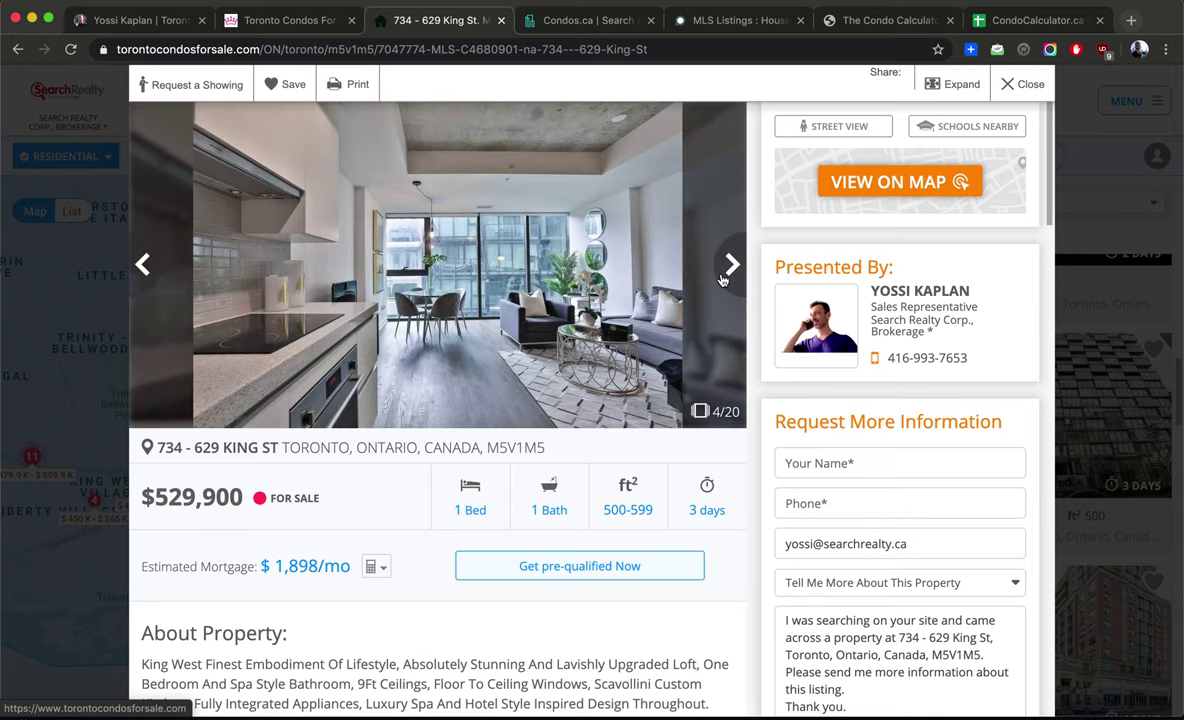
left_click(722, 278)
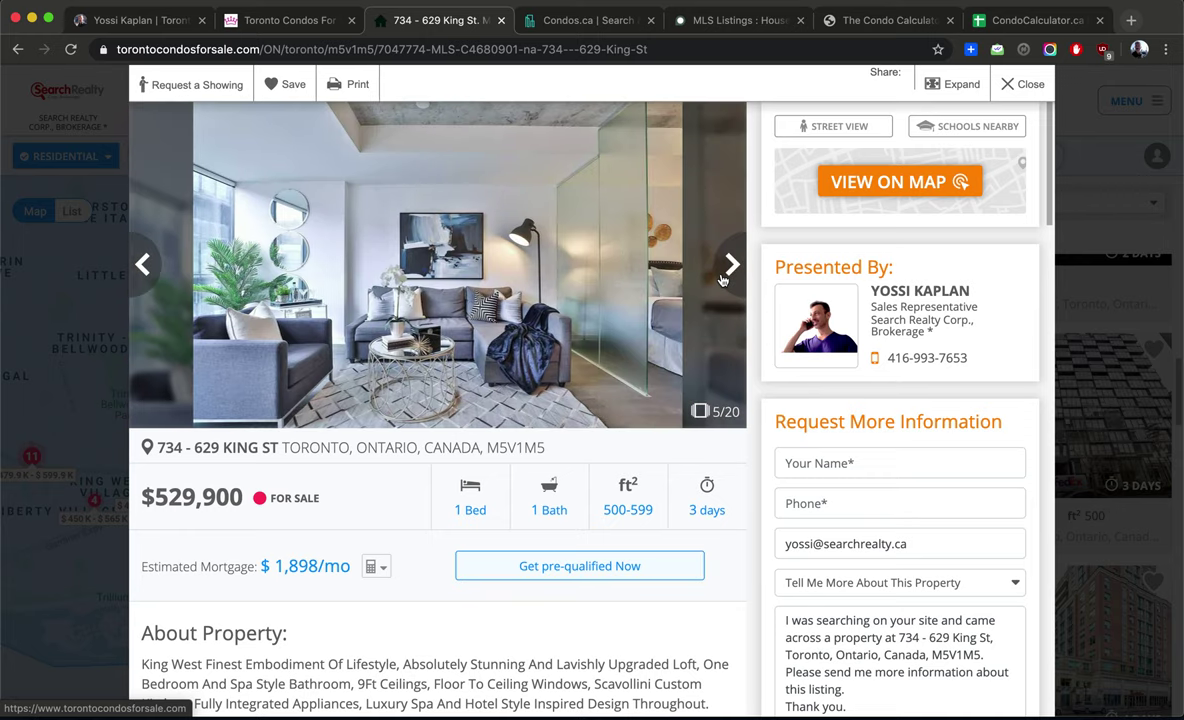
left_click(722, 280)
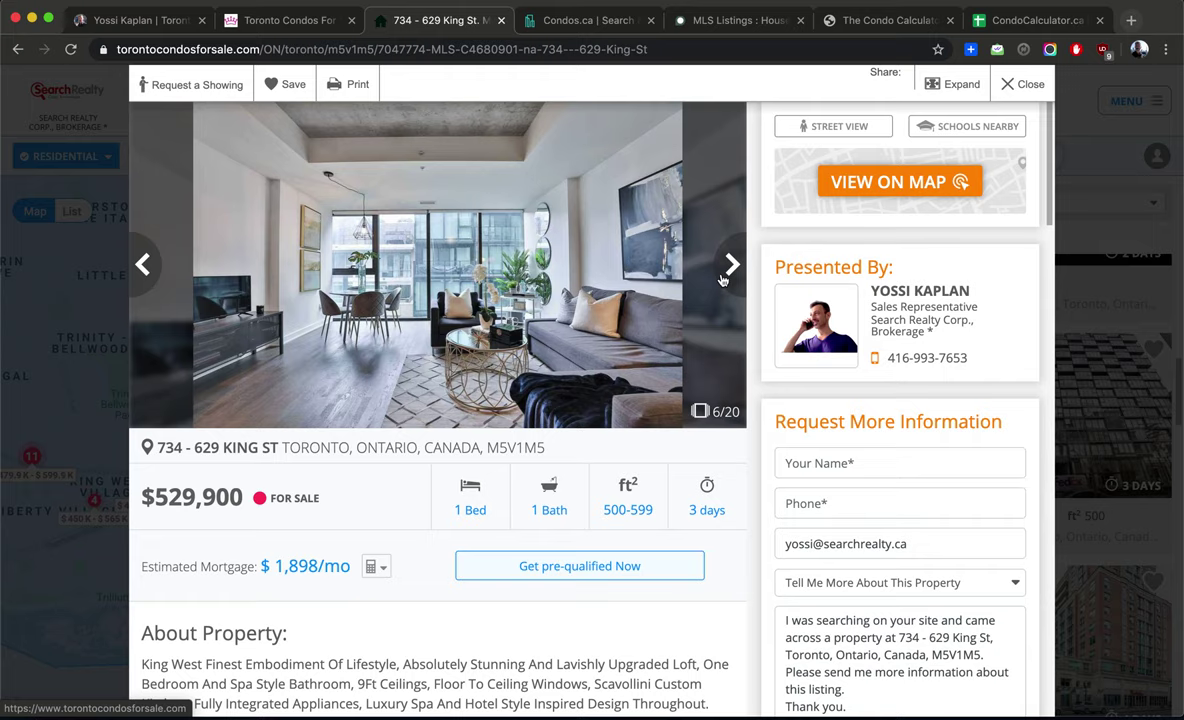
left_click(722, 280)
- View the last unit photos, highlight the $529,900 price, and open the listing in a new tab
left_click(722, 280)
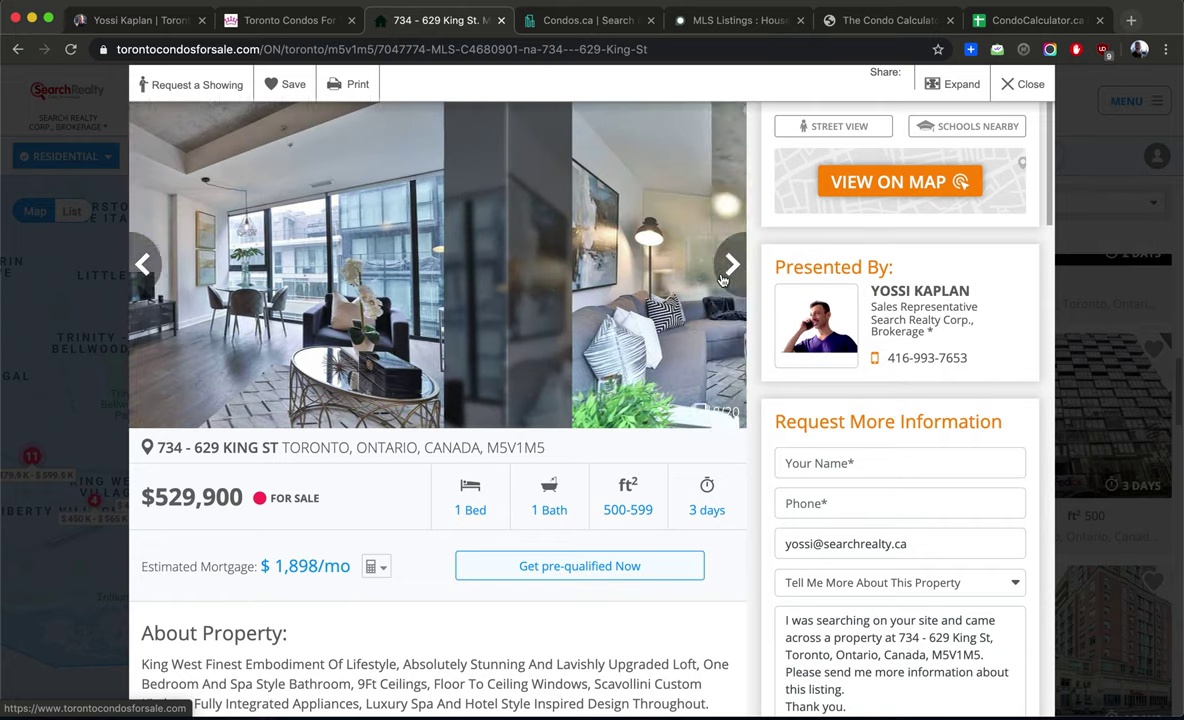
left_click(722, 280)
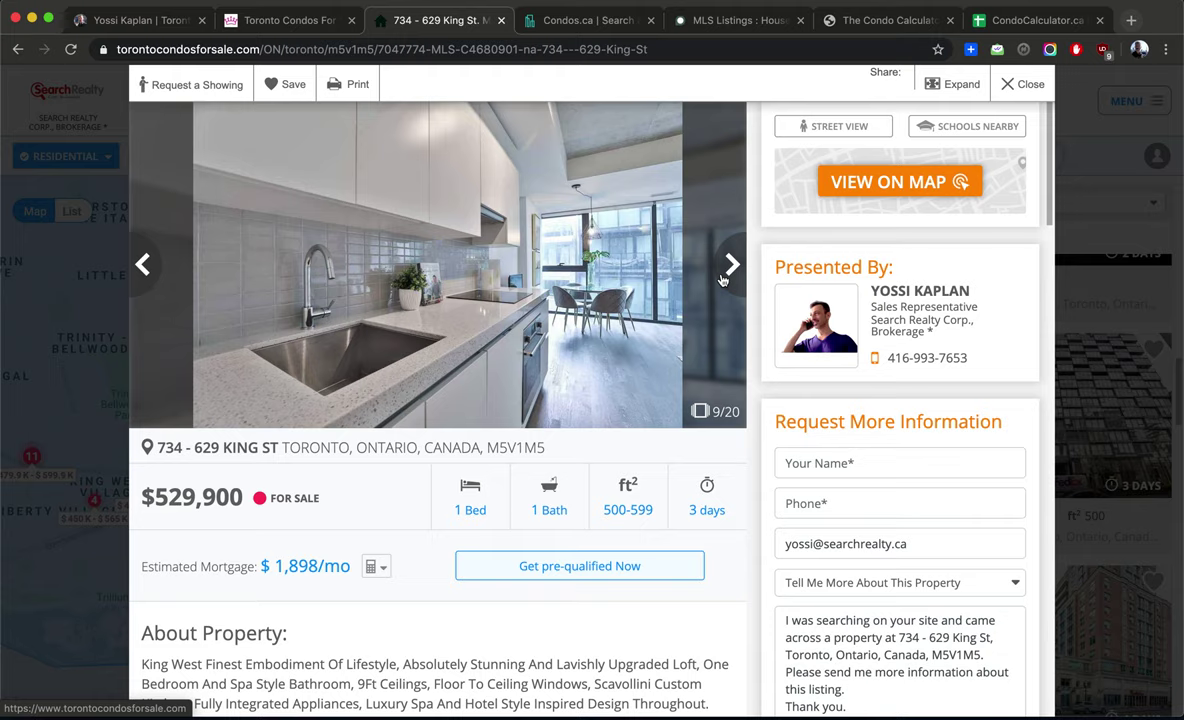
left_click_drag(155, 496, 237, 497)
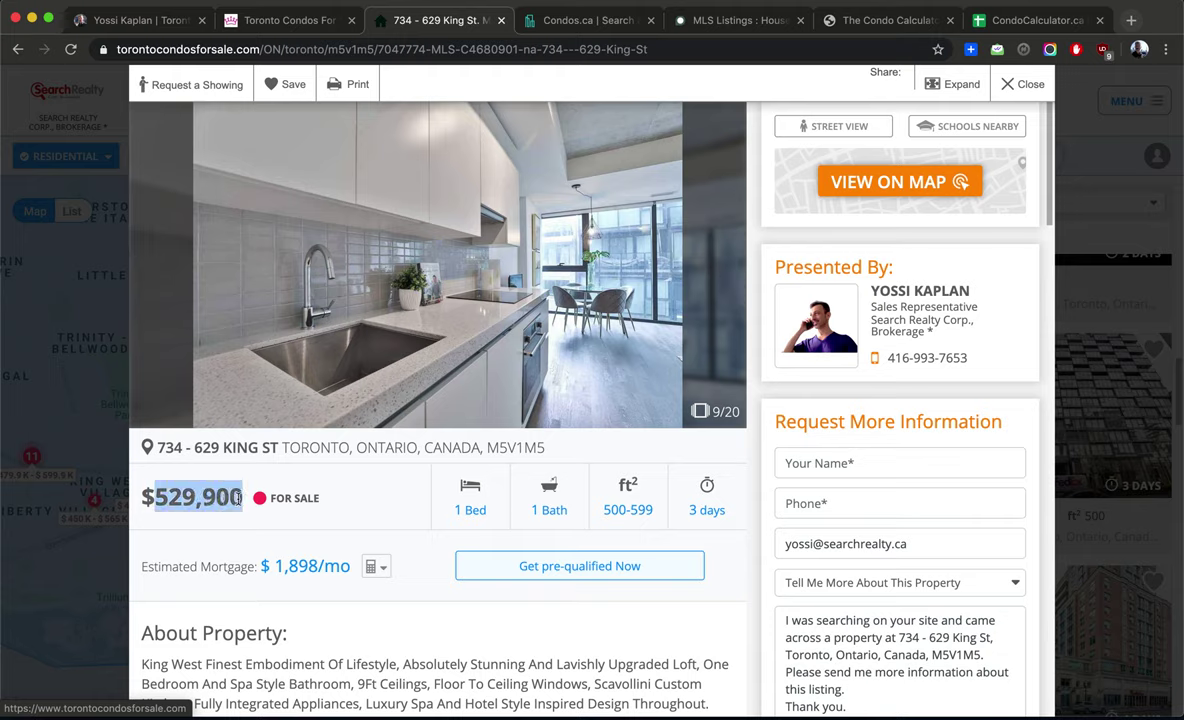
left_click(1024, 88)
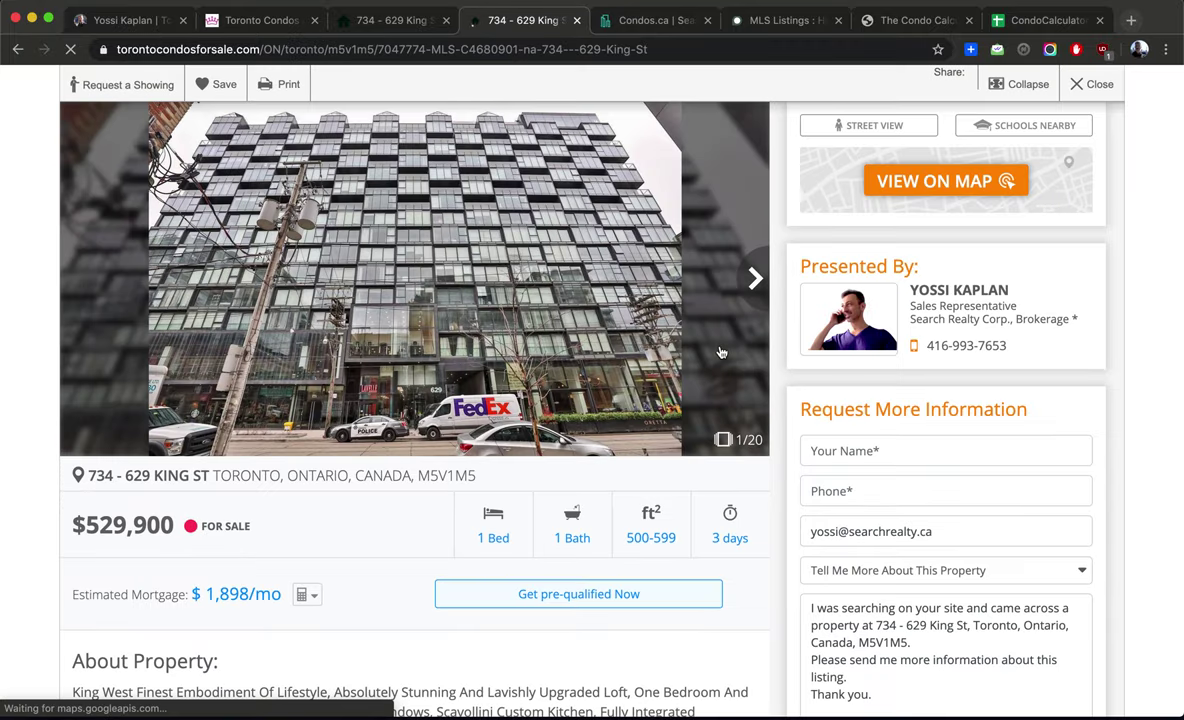
left_click(752, 274)
left_click(748, 262)
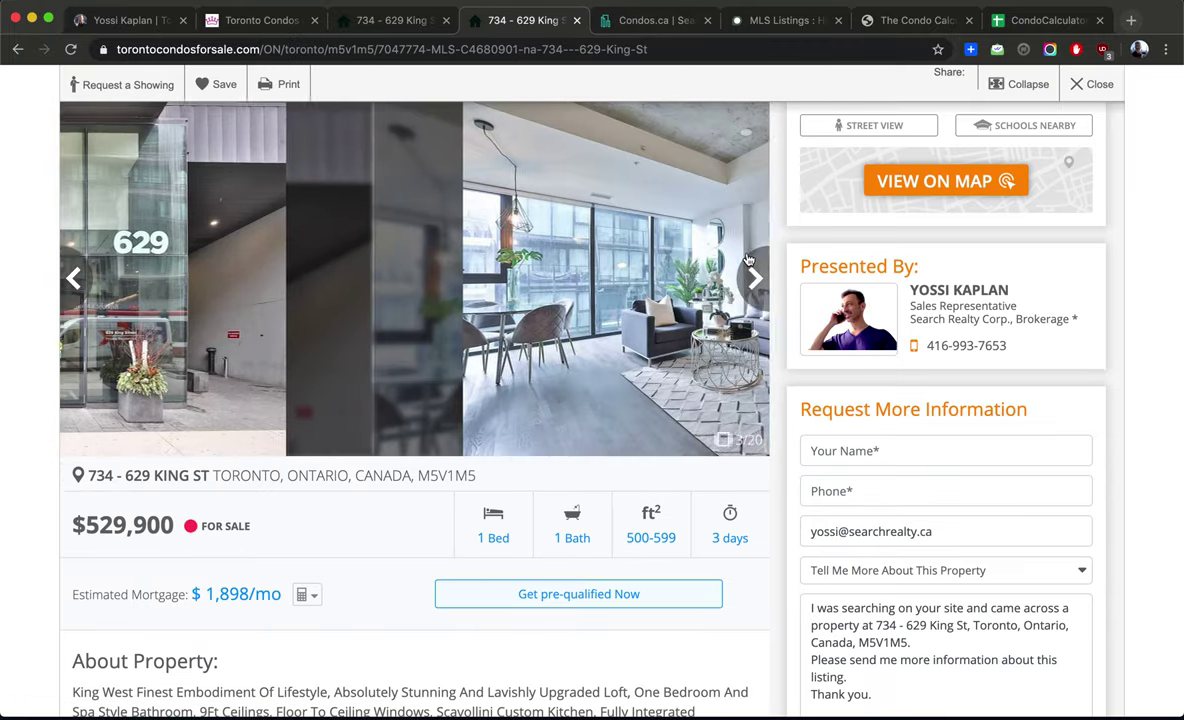
left_click(748, 259)
left_click(748, 259)
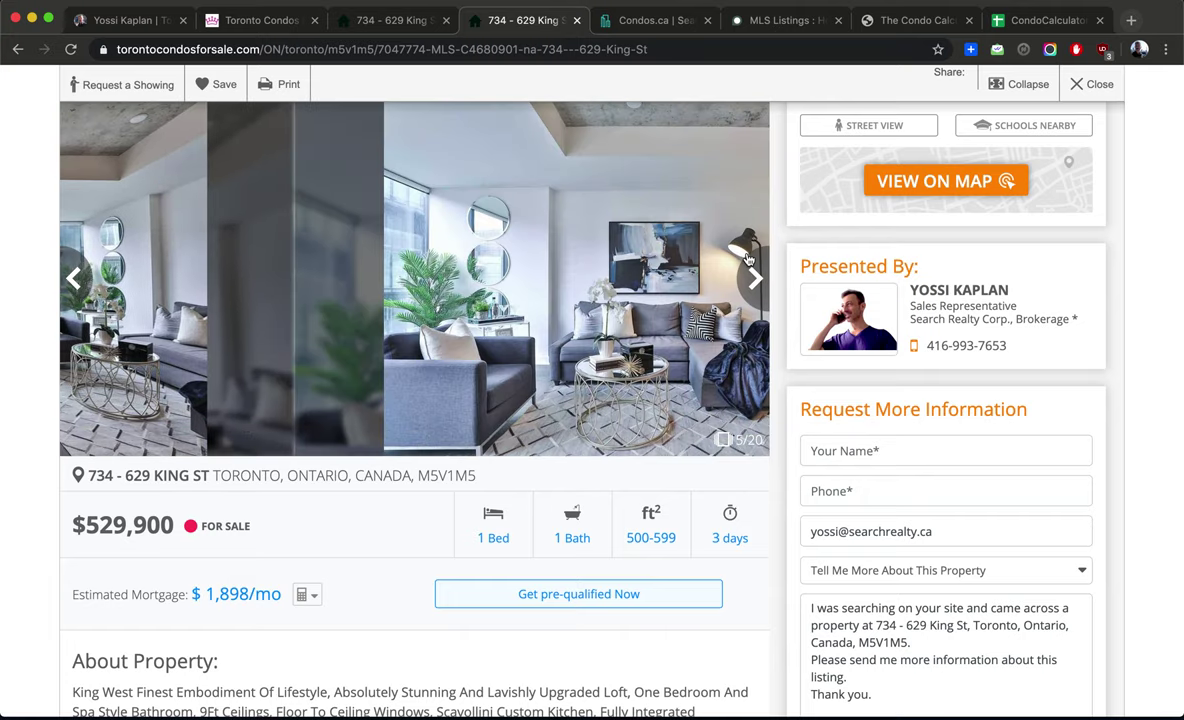
- Switch the contact form to Request a Showing, then close the listing to the M5V map search
left_click(137, 85)
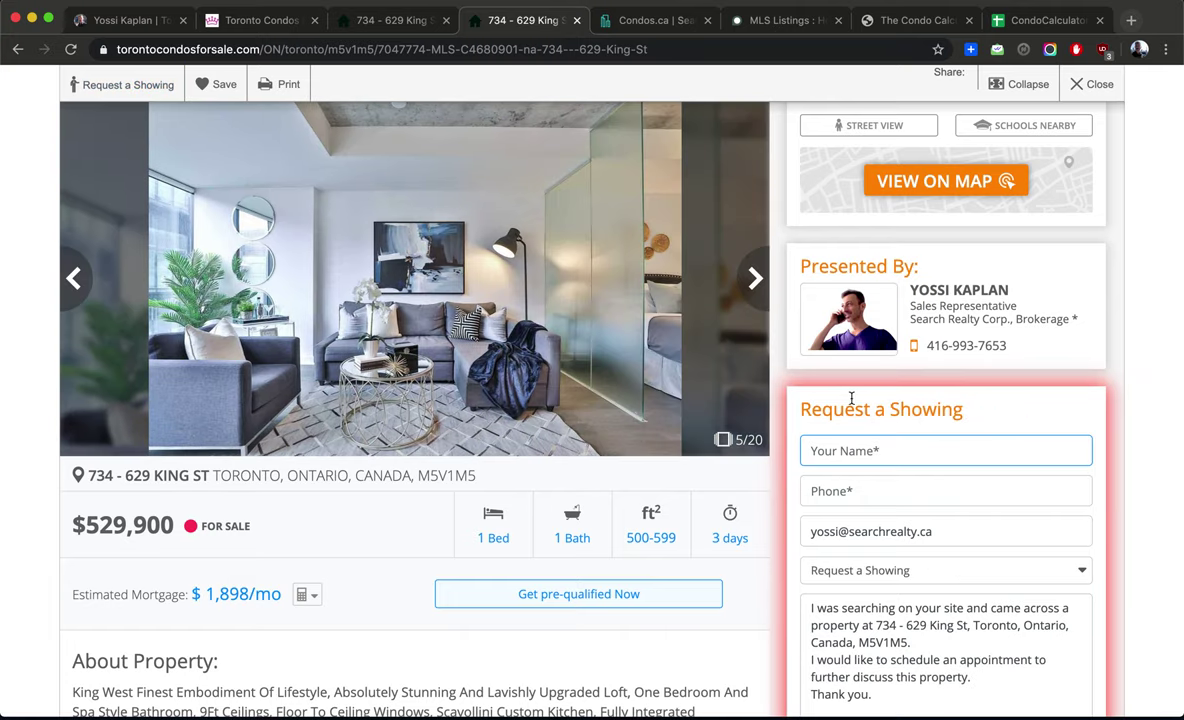
scroll(840, 494, "down", 2)
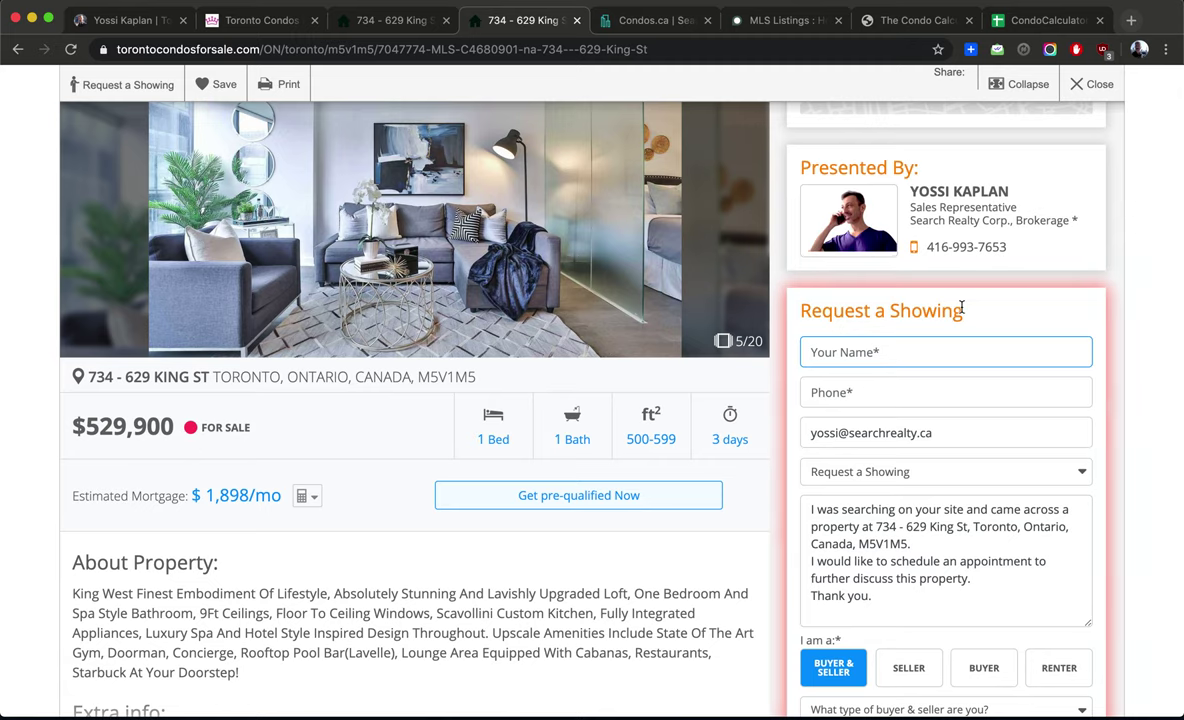
scroll(961, 308, "up", 2)
left_click(1092, 84)
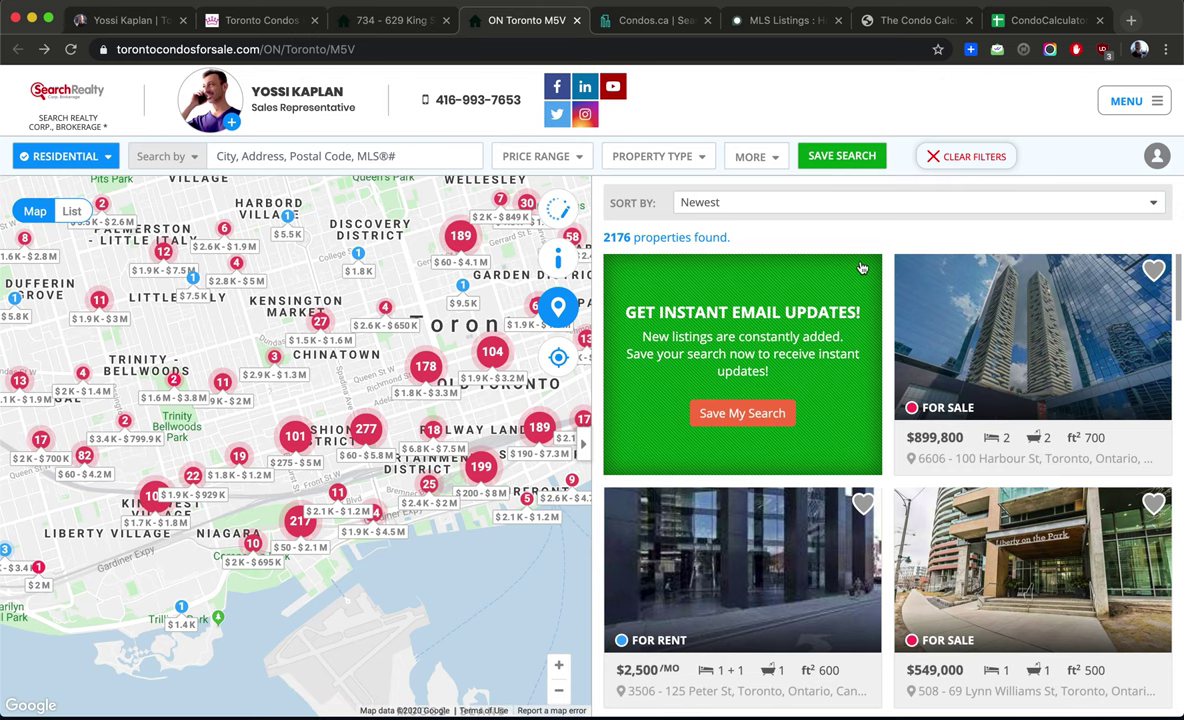
- Narrow the map to M5V1M5 (1013 properties), then start a Condos.ca neighbourhood search
left_click(296, 440)
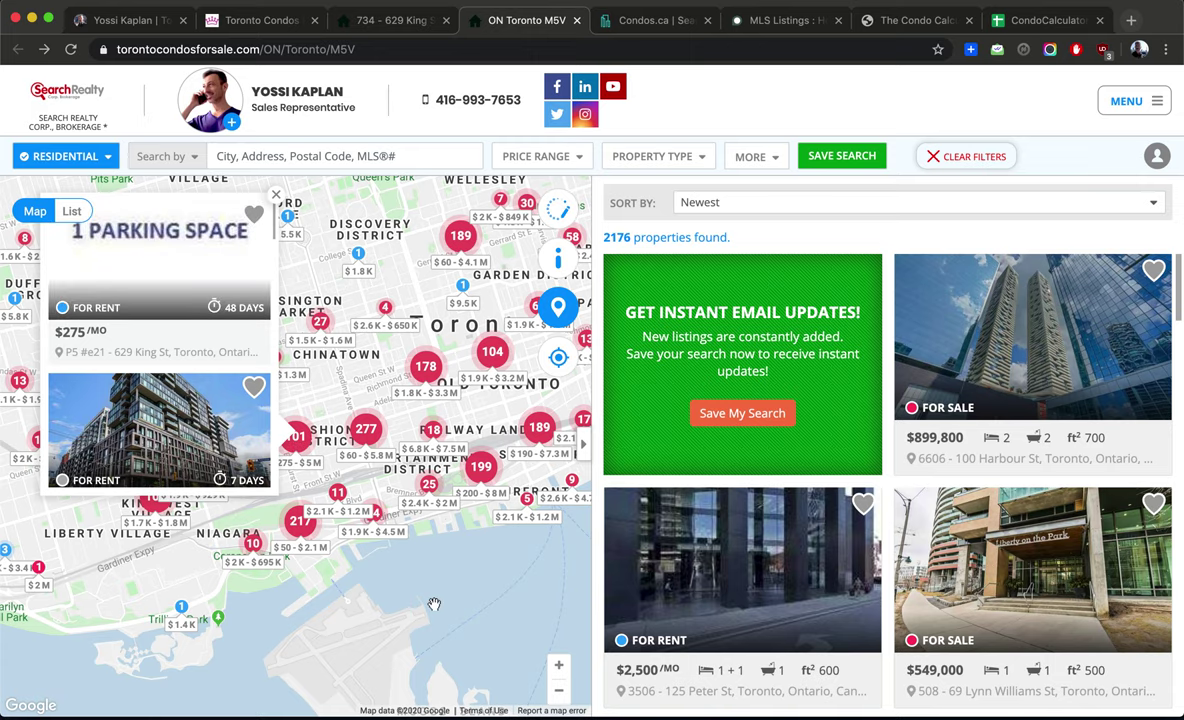
left_click(561, 668)
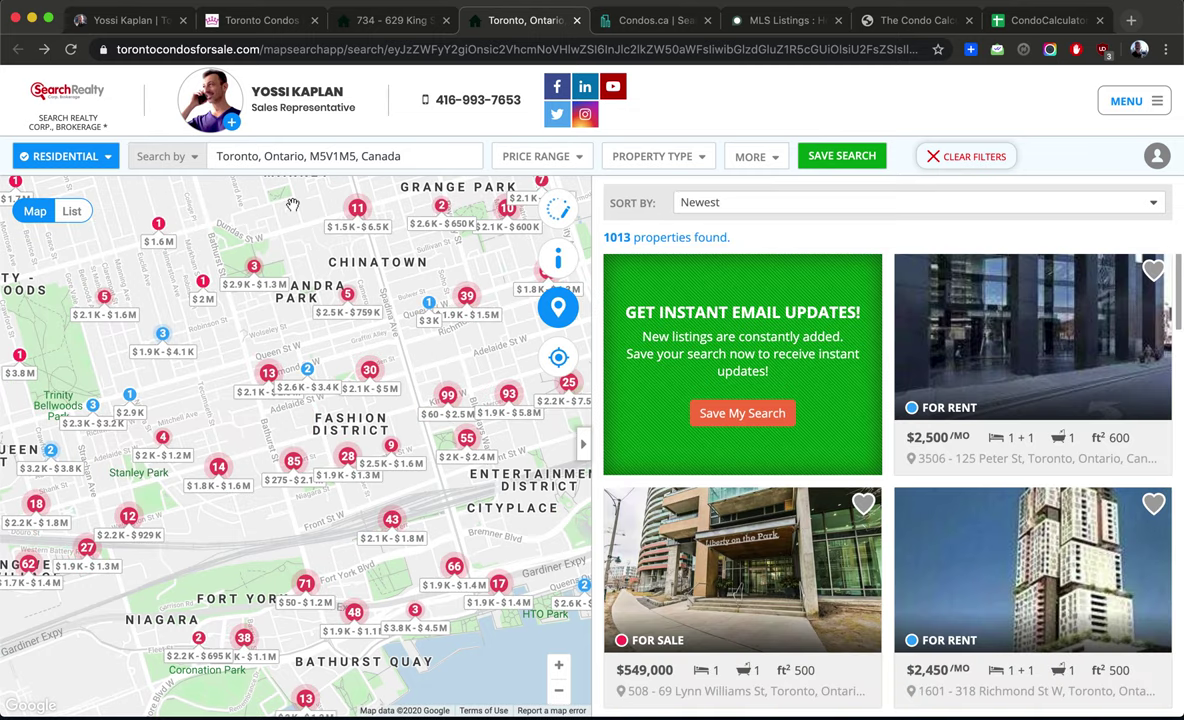
left_click(626, 25)
left_click(510, 358)
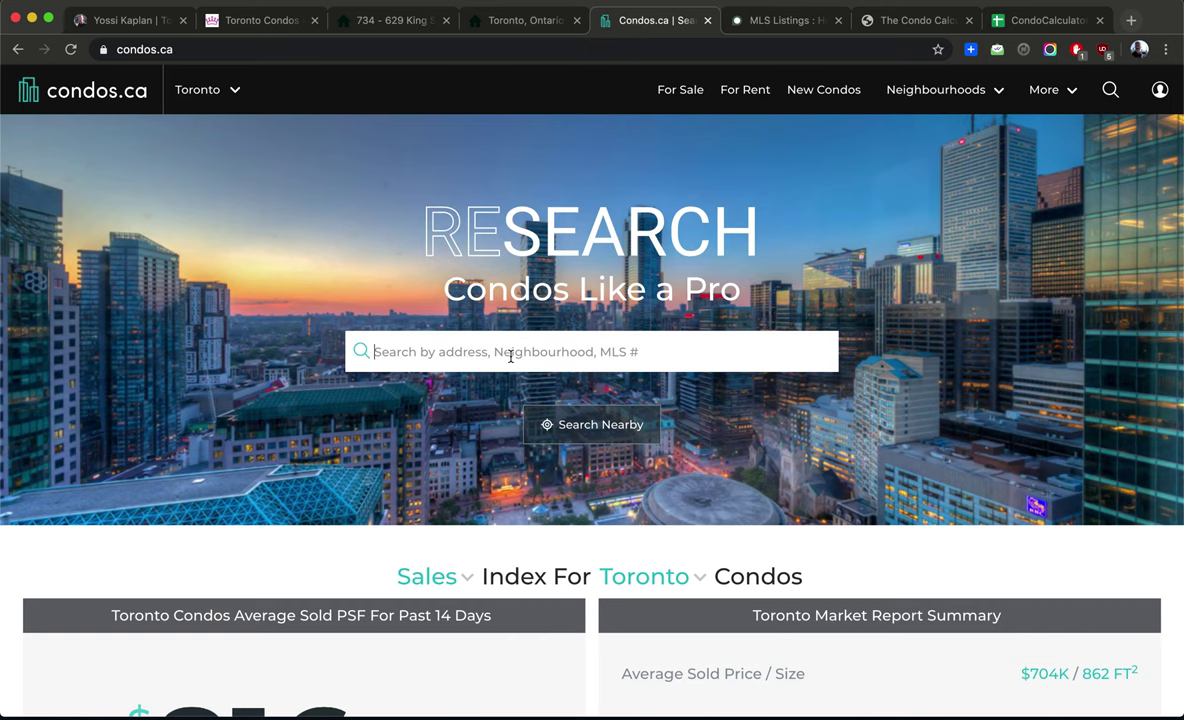
- Search 'king west' on Condos.ca and check its analytics: +2.0% year over year, $1002/sqft
type("king west")
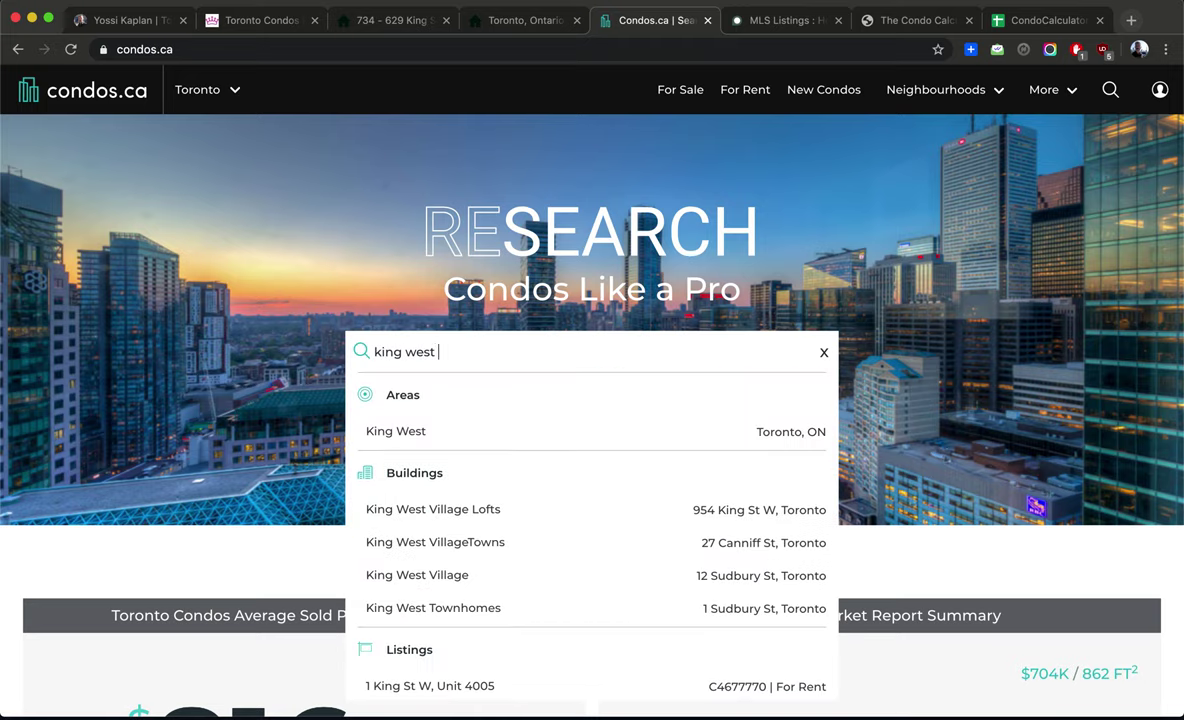
left_click(436, 432)
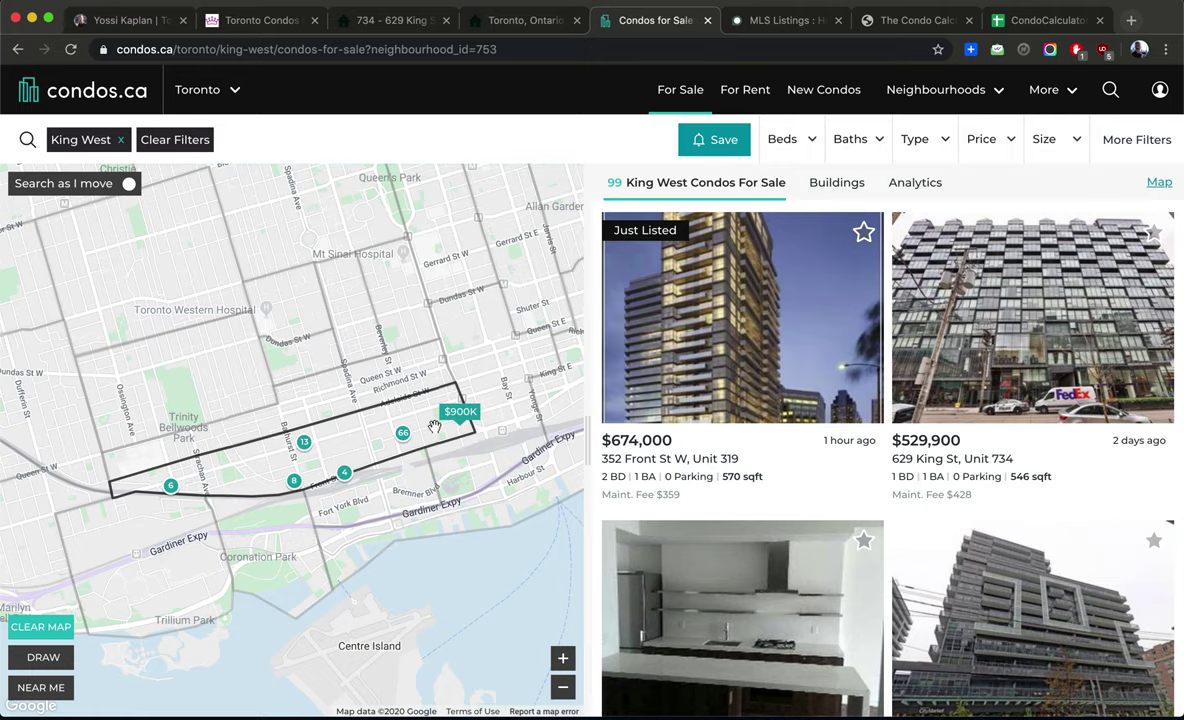
left_click(927, 186)
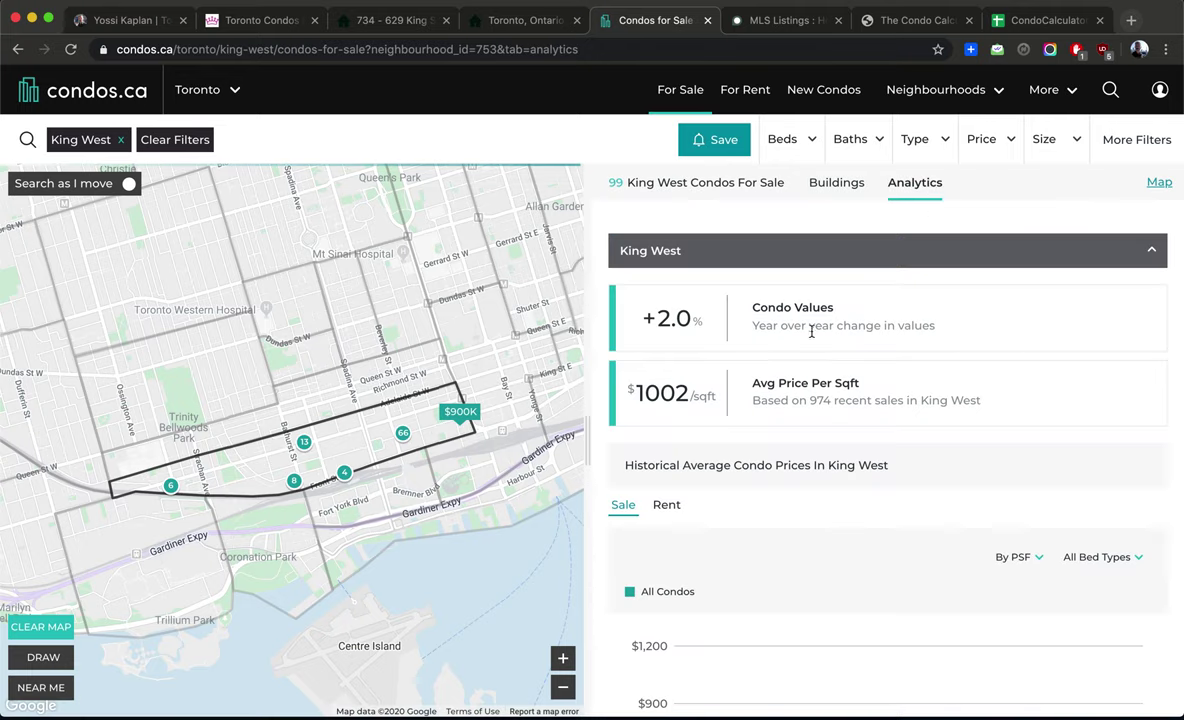
left_click_drag(636, 392, 695, 395)
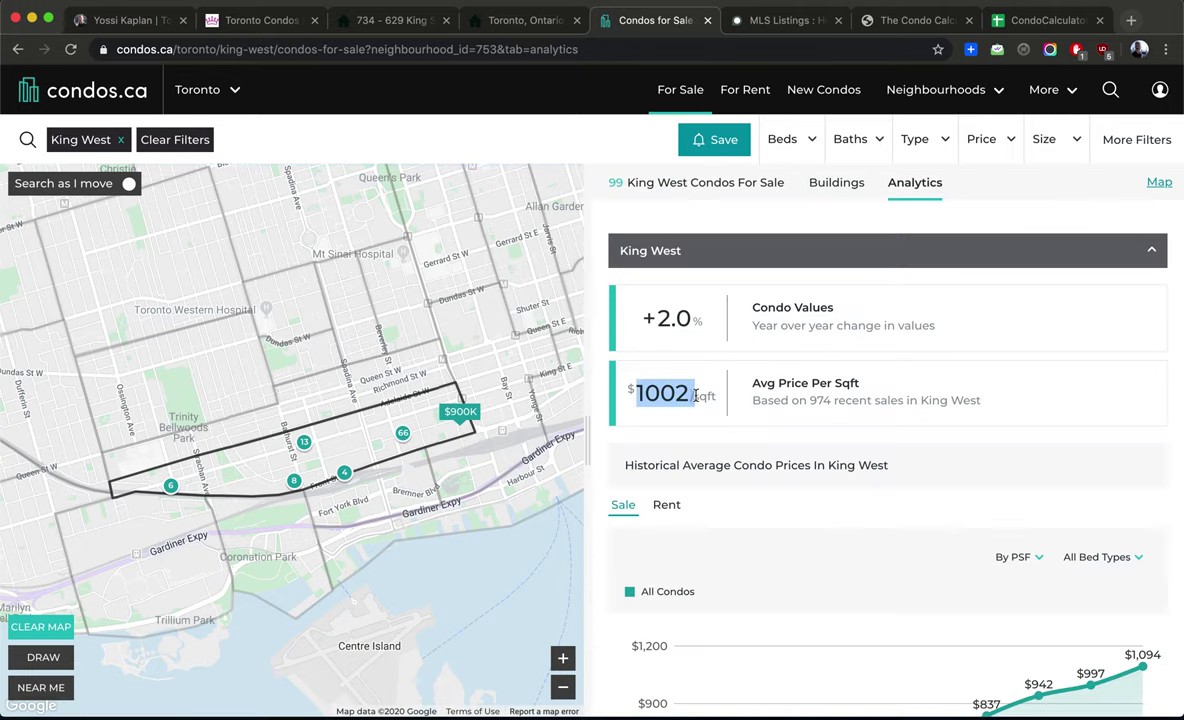
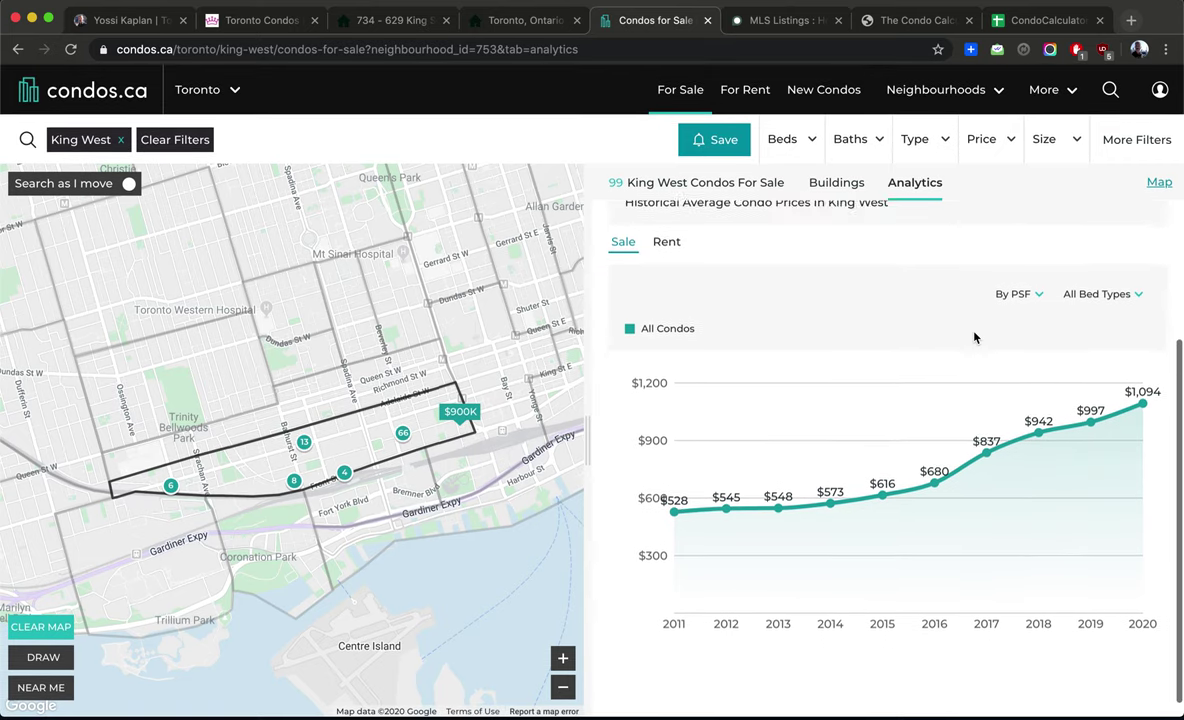
left_click_drag(807, 400, 980, 397)
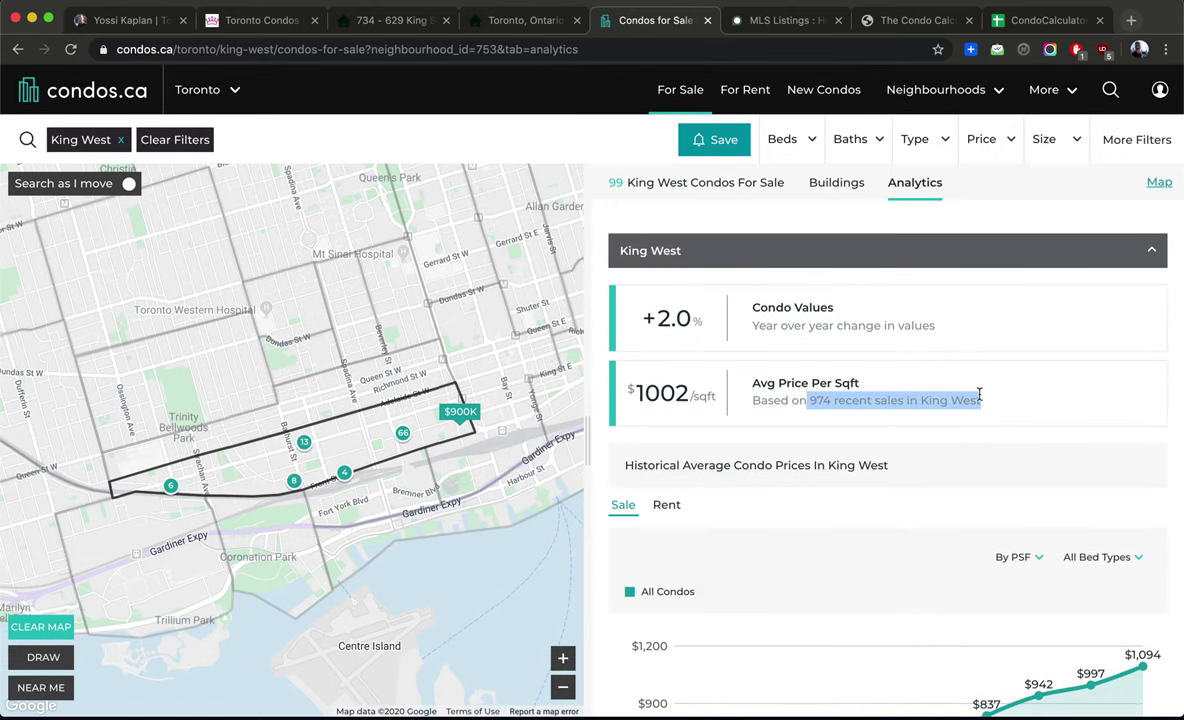
scroll(980, 397, "down", 5)
mouse_move(1139, 410)
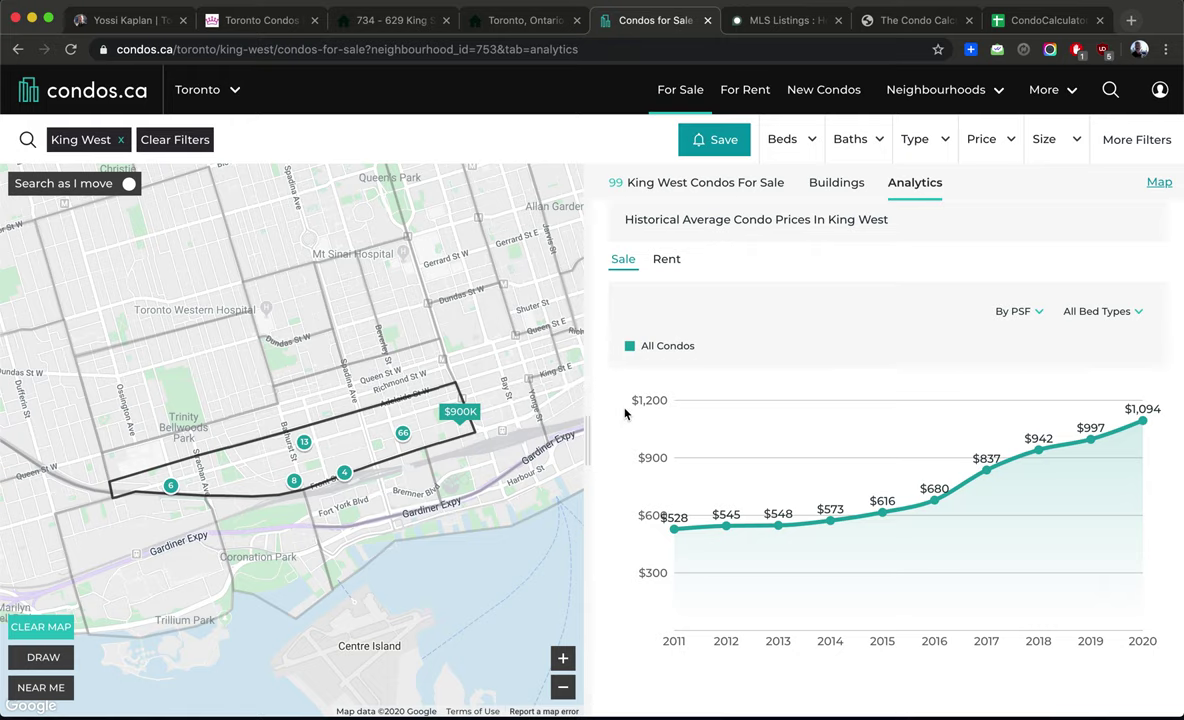
left_click_drag(586, 447, 632, 437)
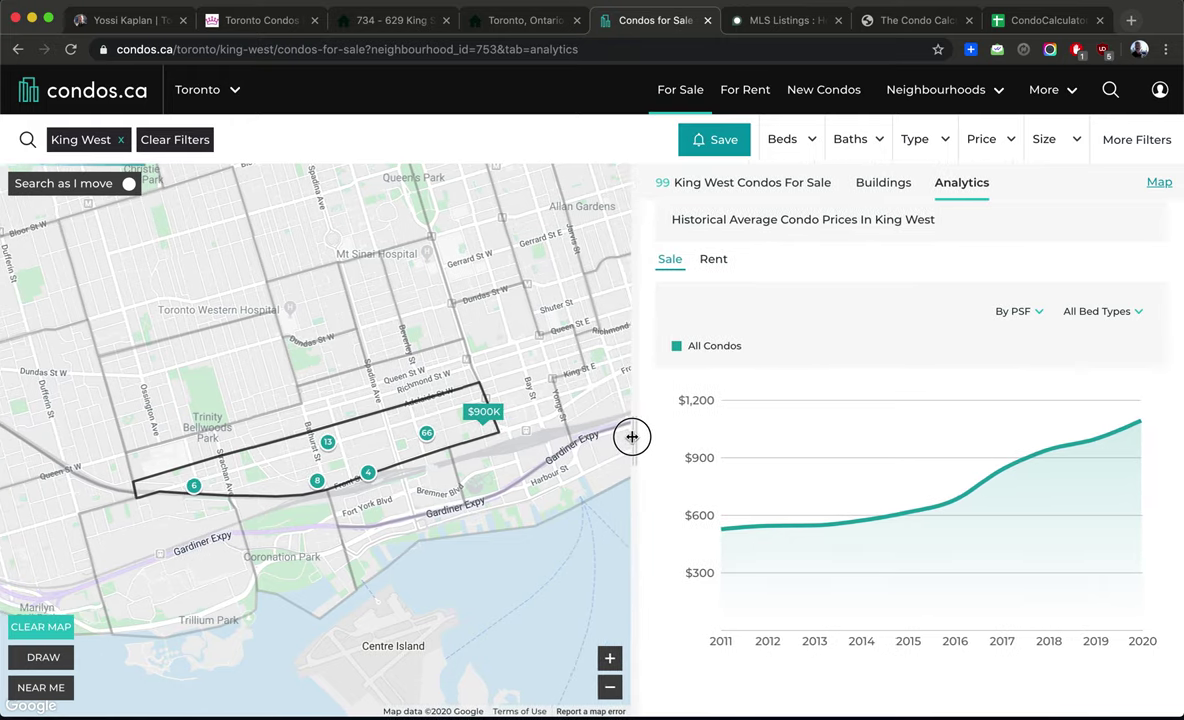
- On the MLS Listings site, search for Toronto C01, ON
left_click(760, 22)
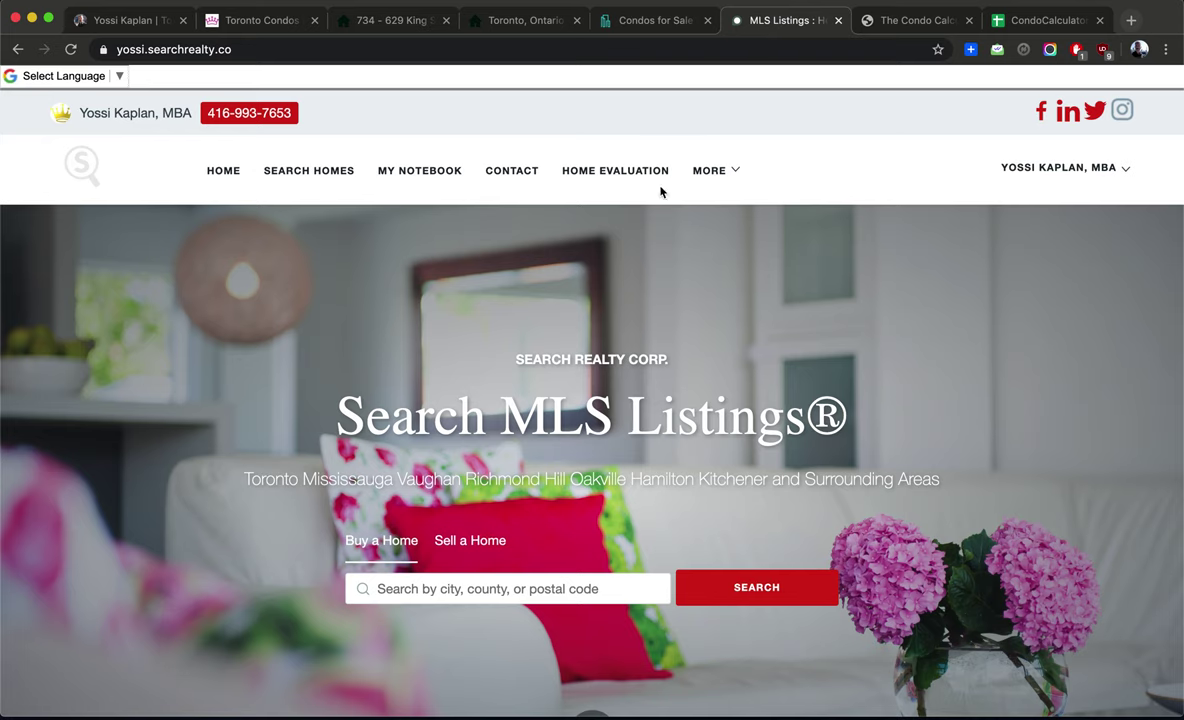
left_click(276, 53)
key("Return")
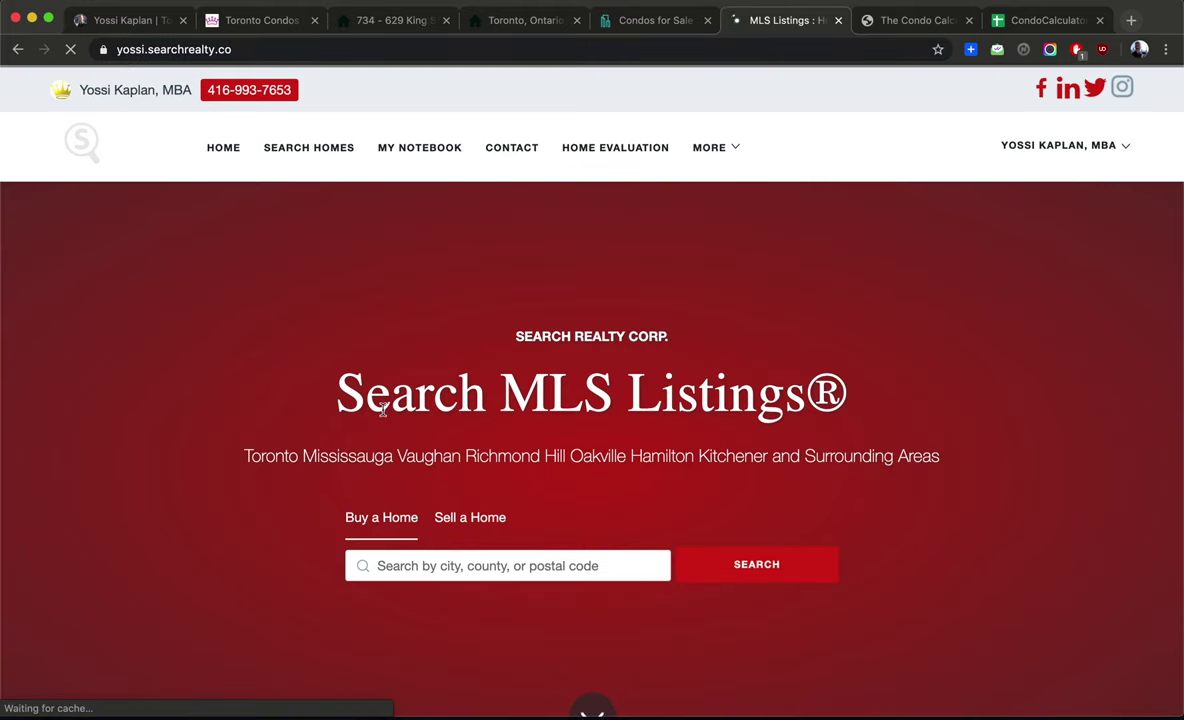
left_click(396, 588)
type("toronto")
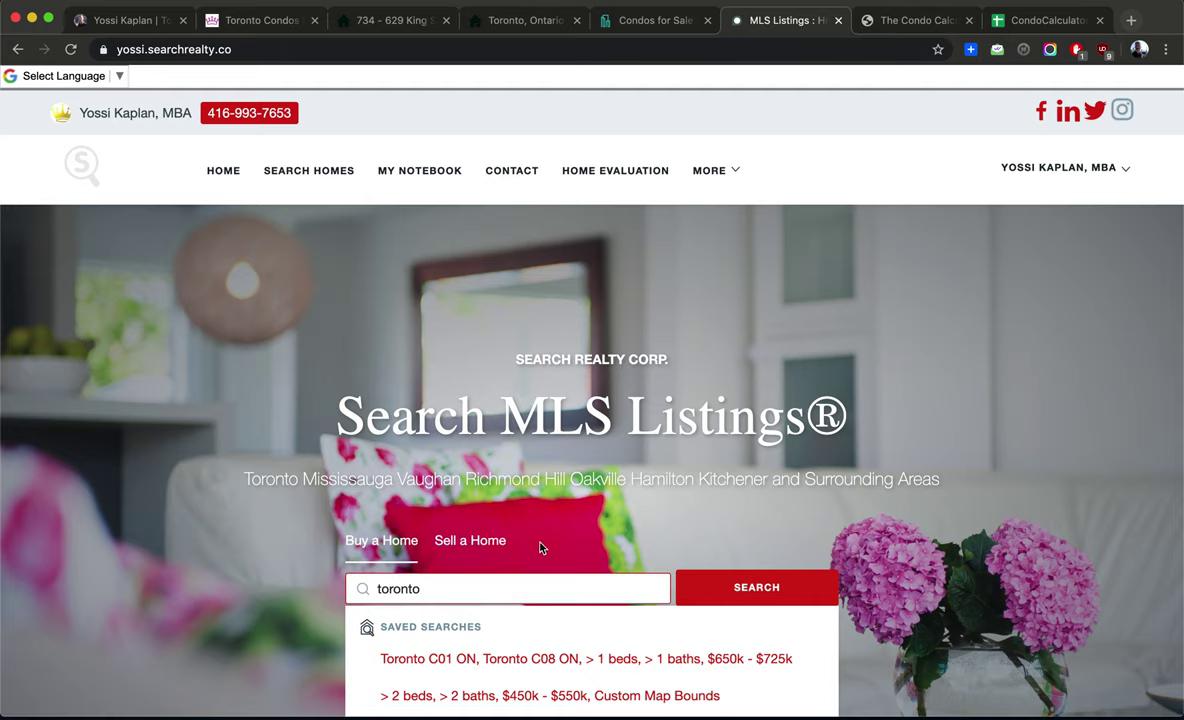
scroll(540, 547, "down", 2)
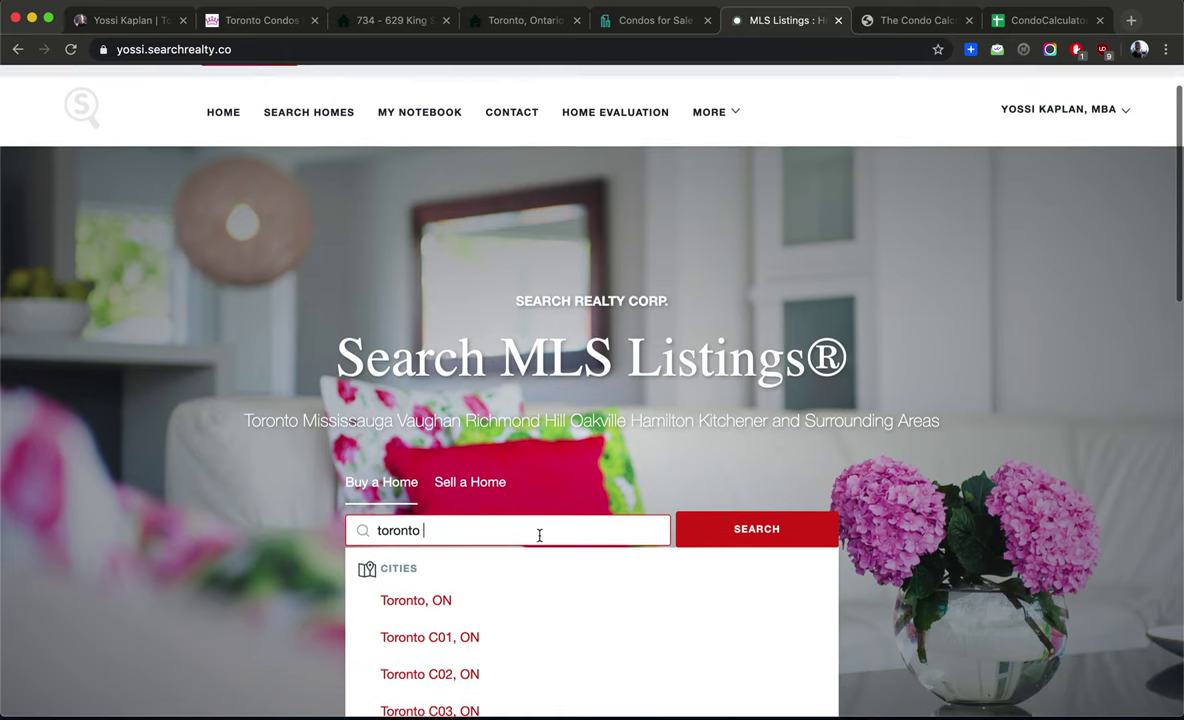
left_click(457, 603)
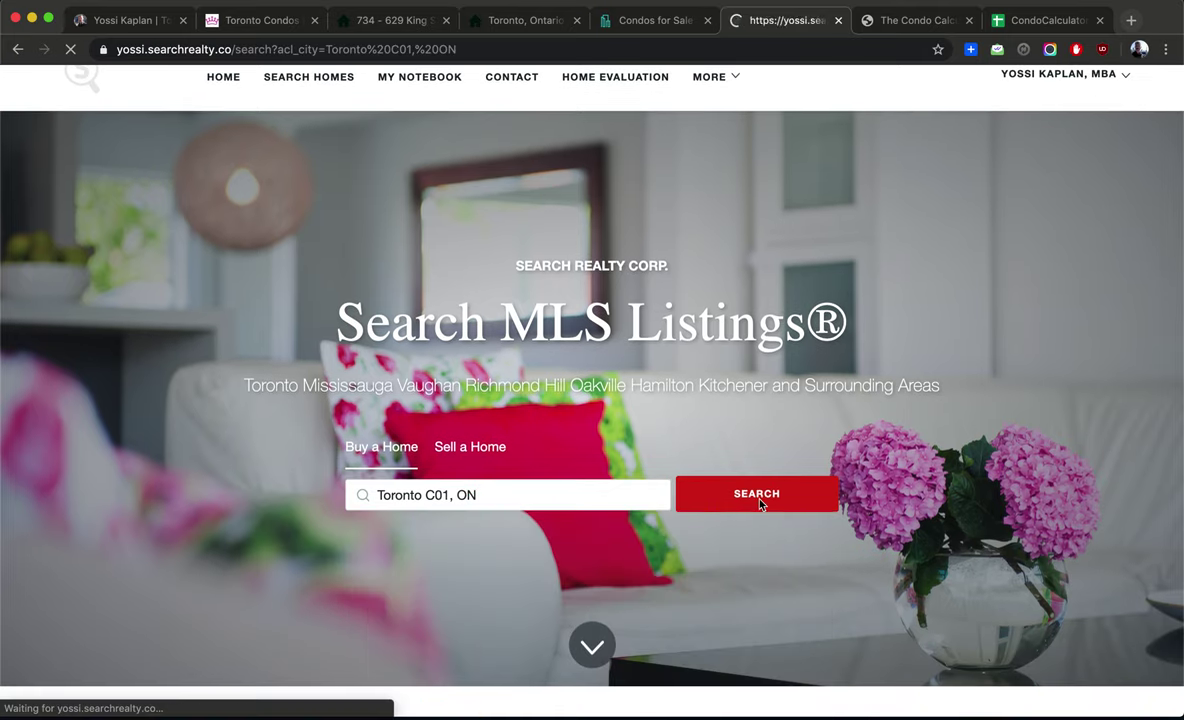
- Zoom the map onto downtown Toronto and set the price range to 400000–600000
scroll(438, 535, "down", 4)
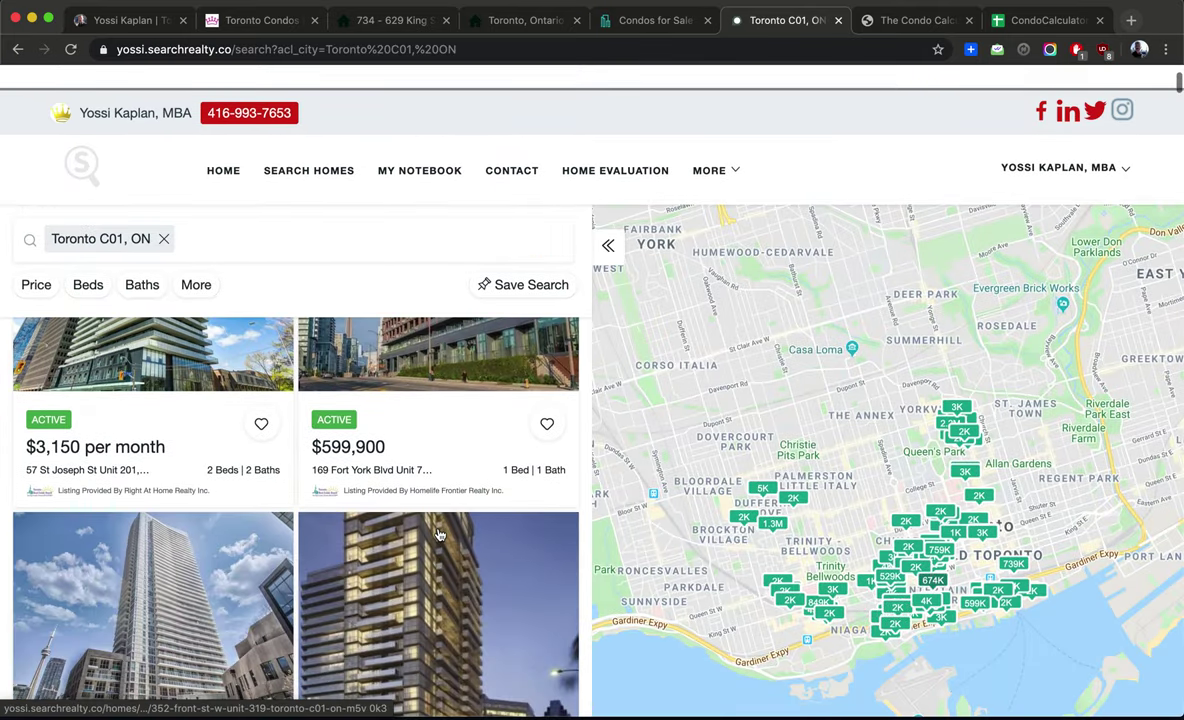
left_click(1159, 514)
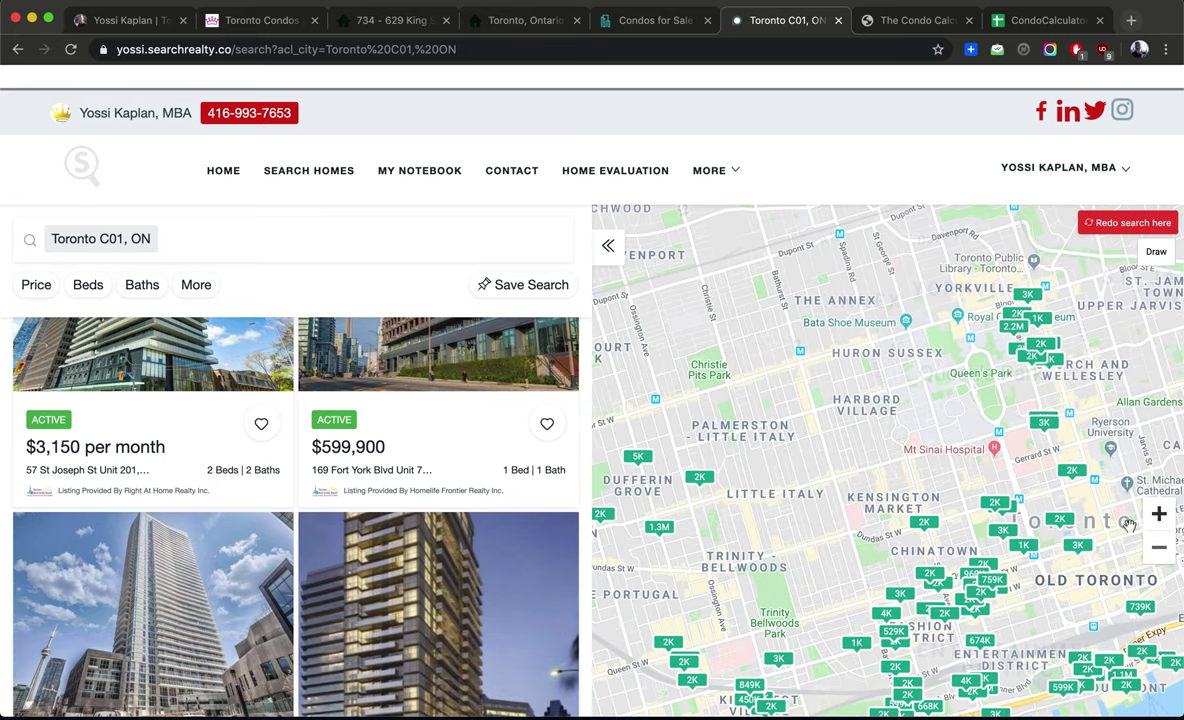
left_click_drag(1044, 577, 902, 418)
double_click(838, 540)
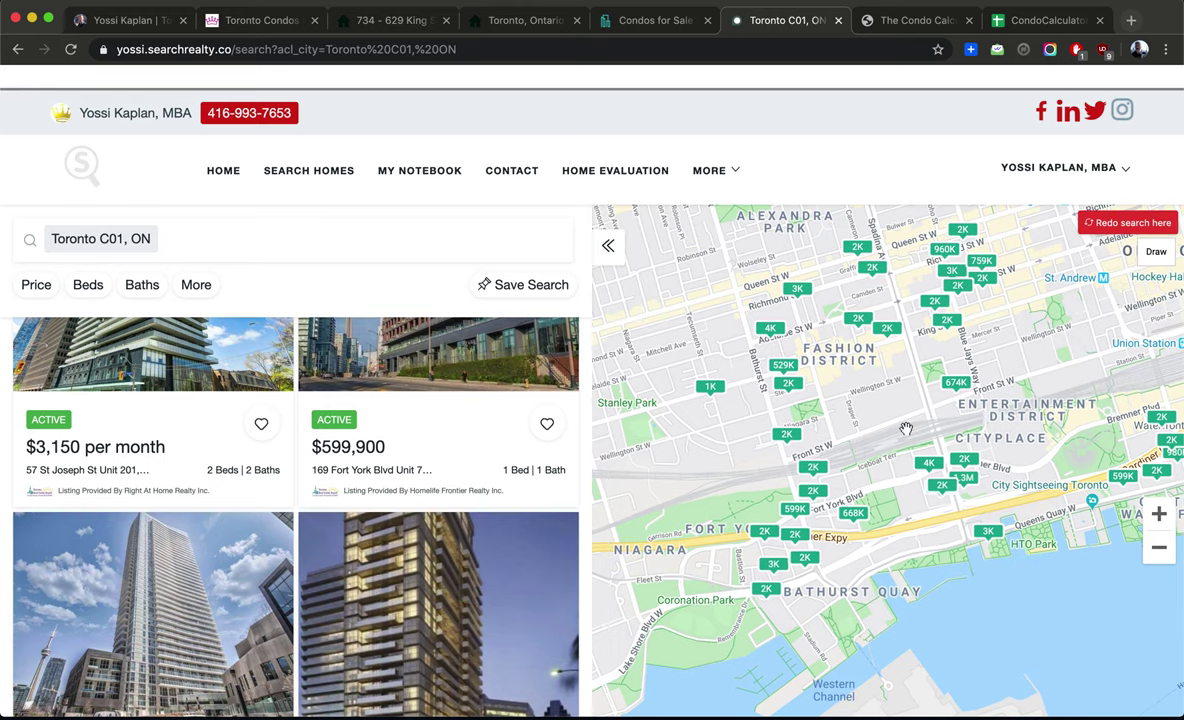
left_click(34, 284)
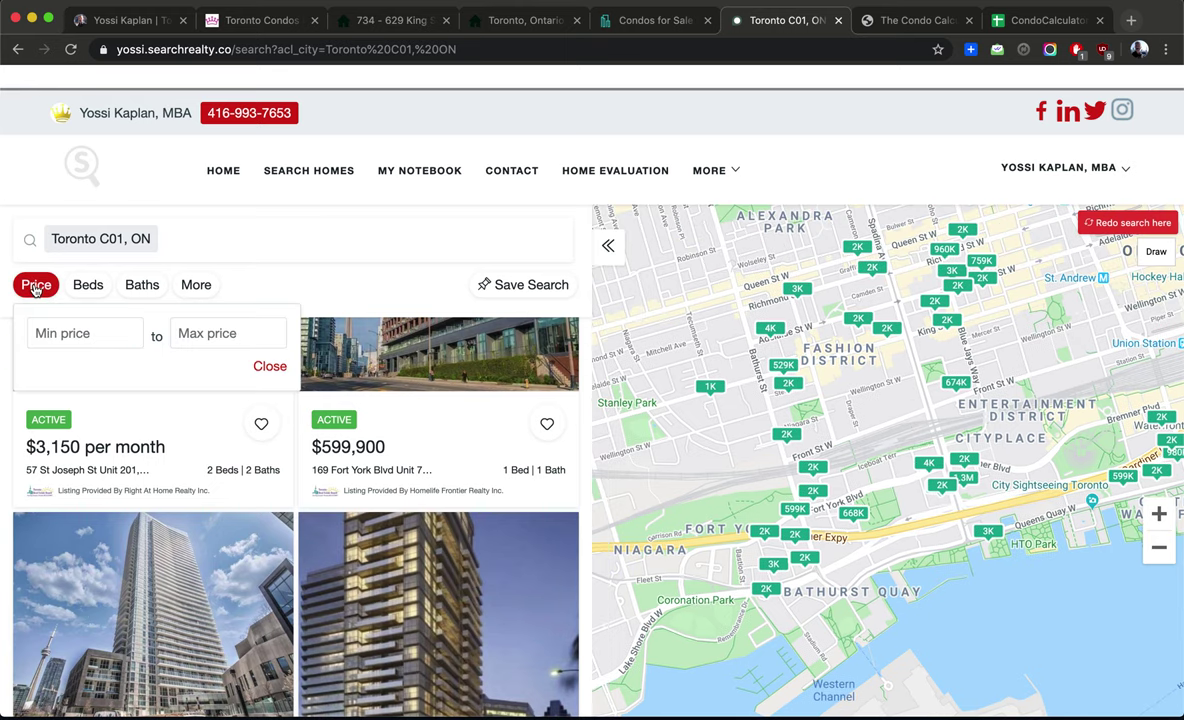
left_click(68, 333)
type("400000")
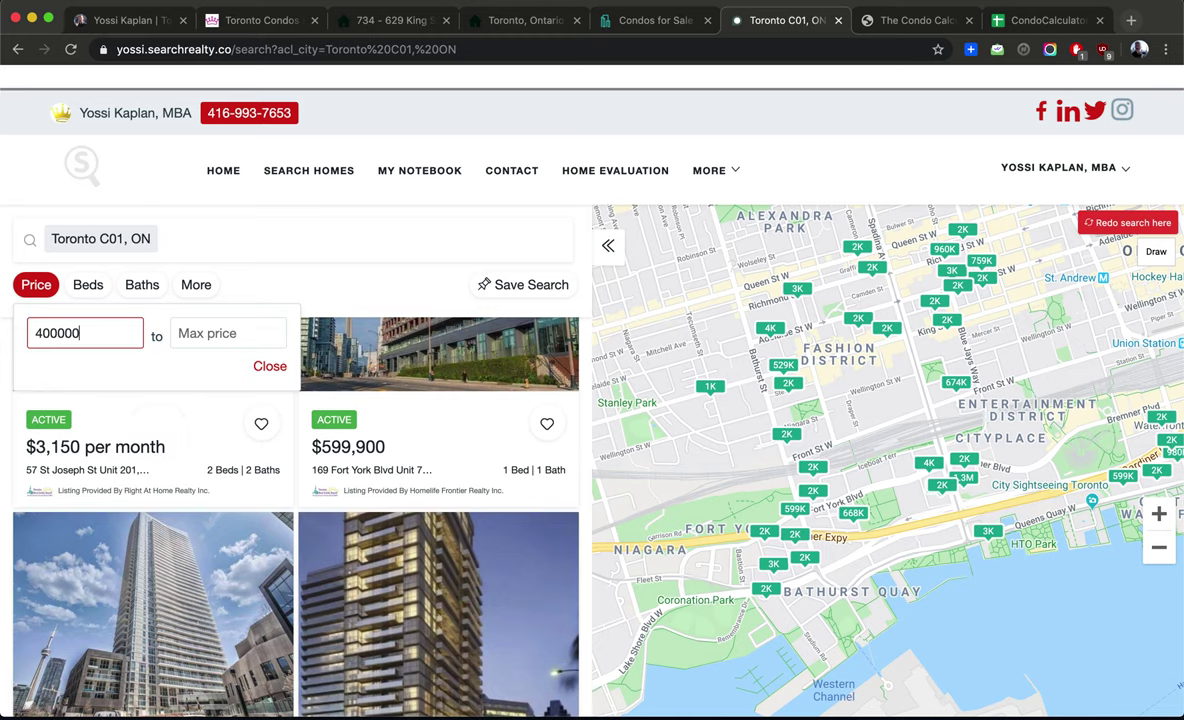
key("Tab")
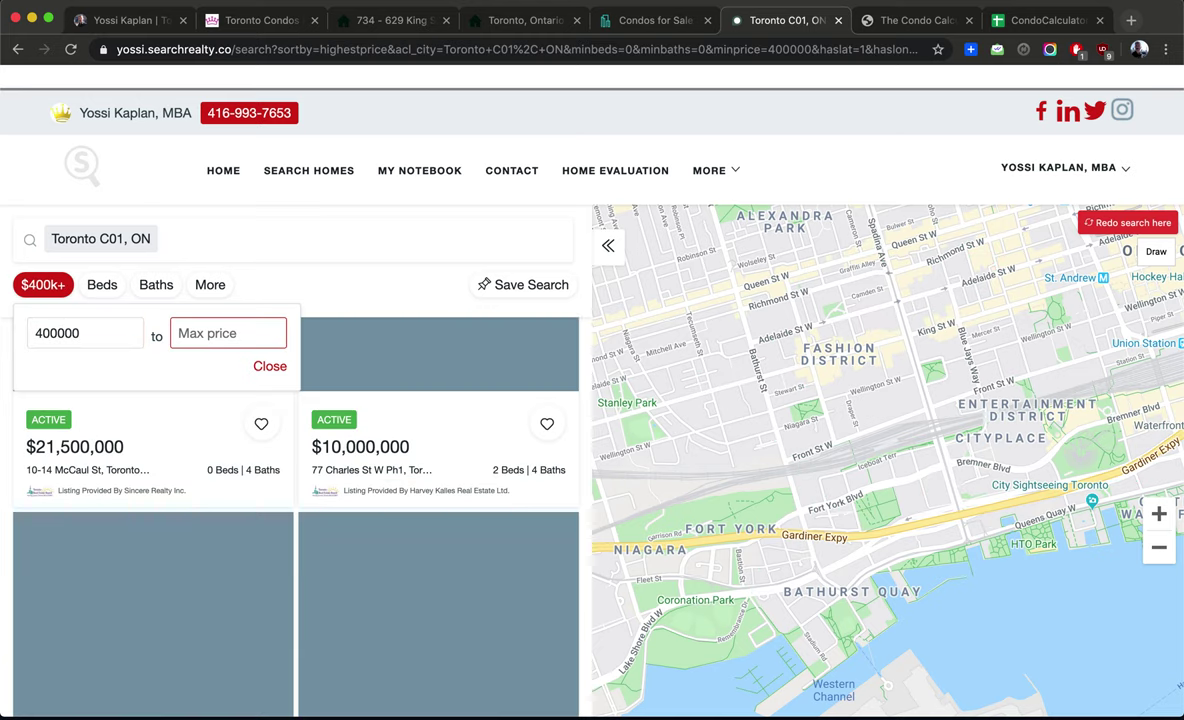
type("600000")
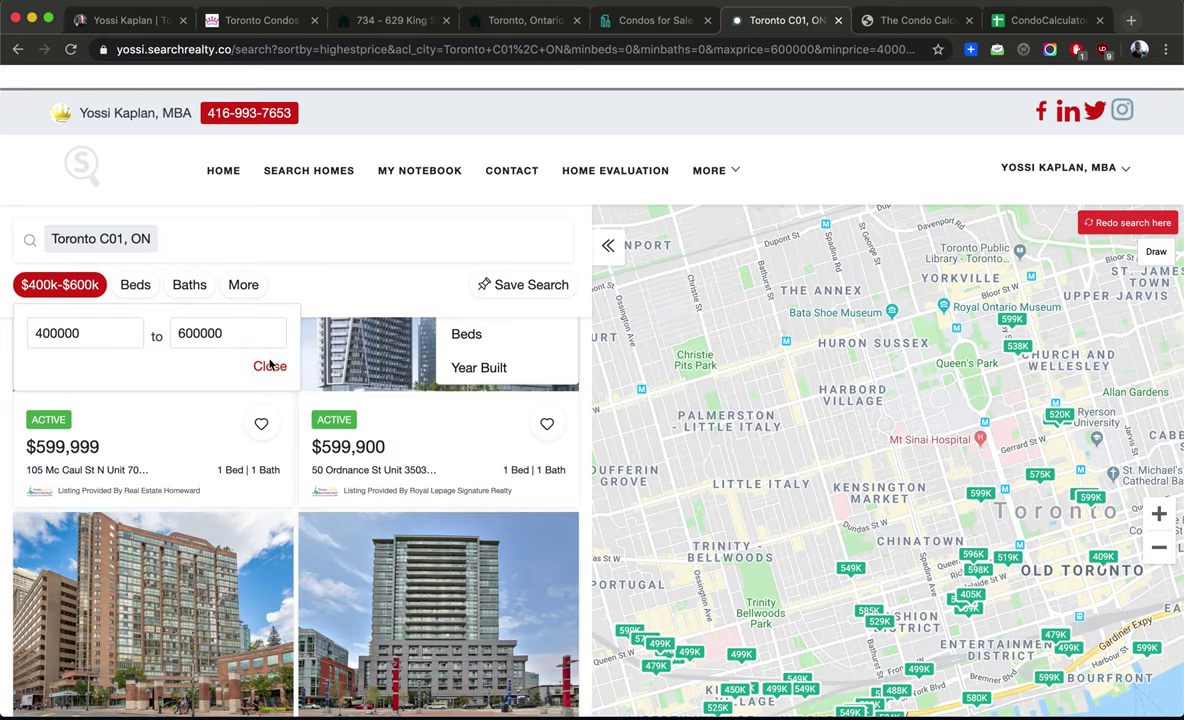
left_click(269, 366)
- Filter results to Condo Apartment and Condo Townhouse, showing the 49+ listings
scroll(272, 378, "down", 15)
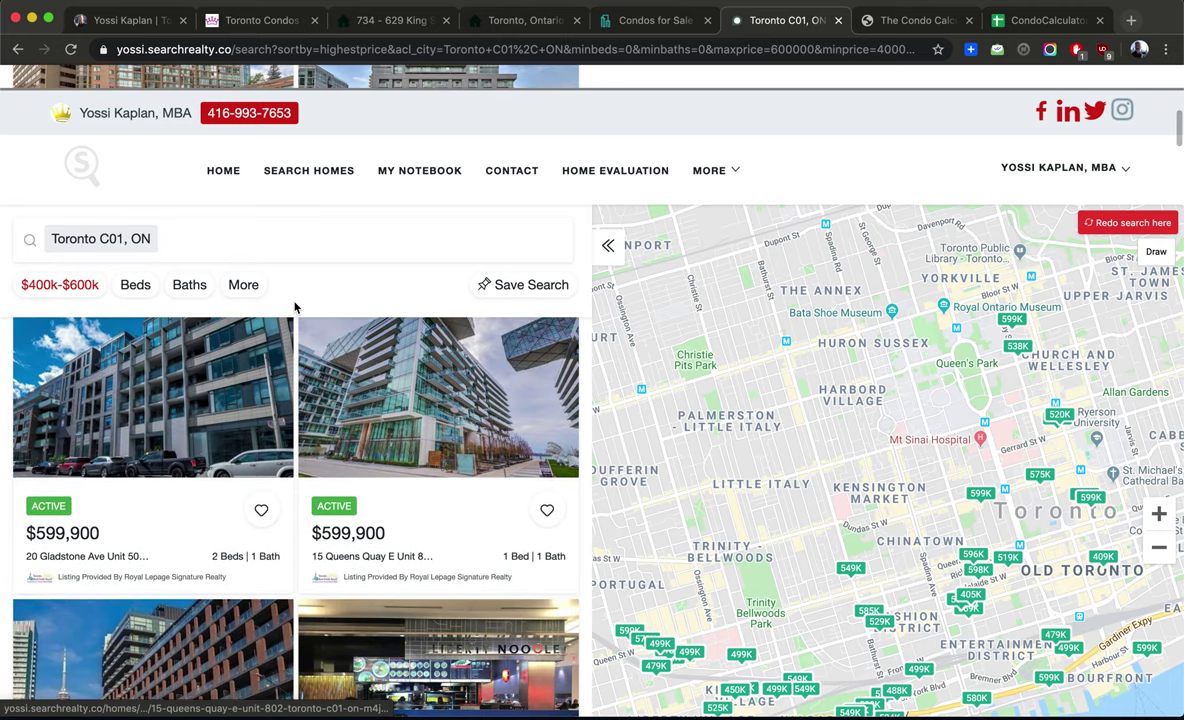
left_click(250, 286)
left_click(169, 530)
left_click(318, 565)
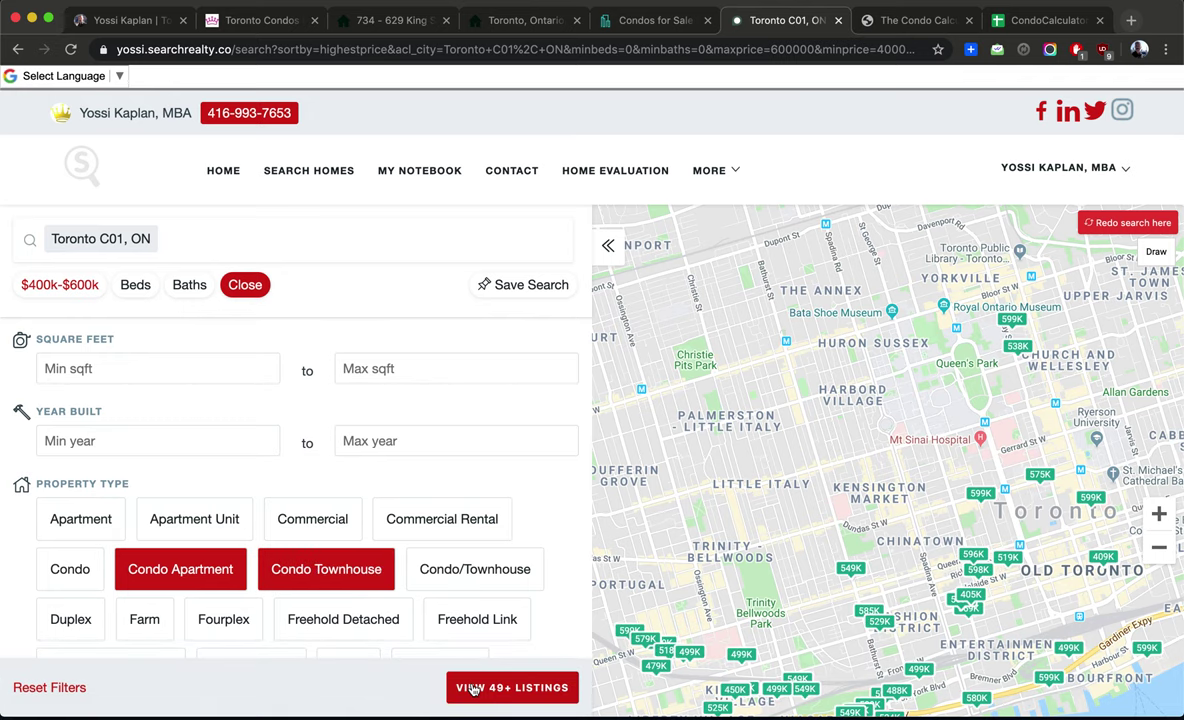
left_click(470, 678)
- Open the $529,900 listing at 629 King St Unit 734 from its 529K map pin
left_click_drag(770, 500, 773, 296)
left_click(1158, 513)
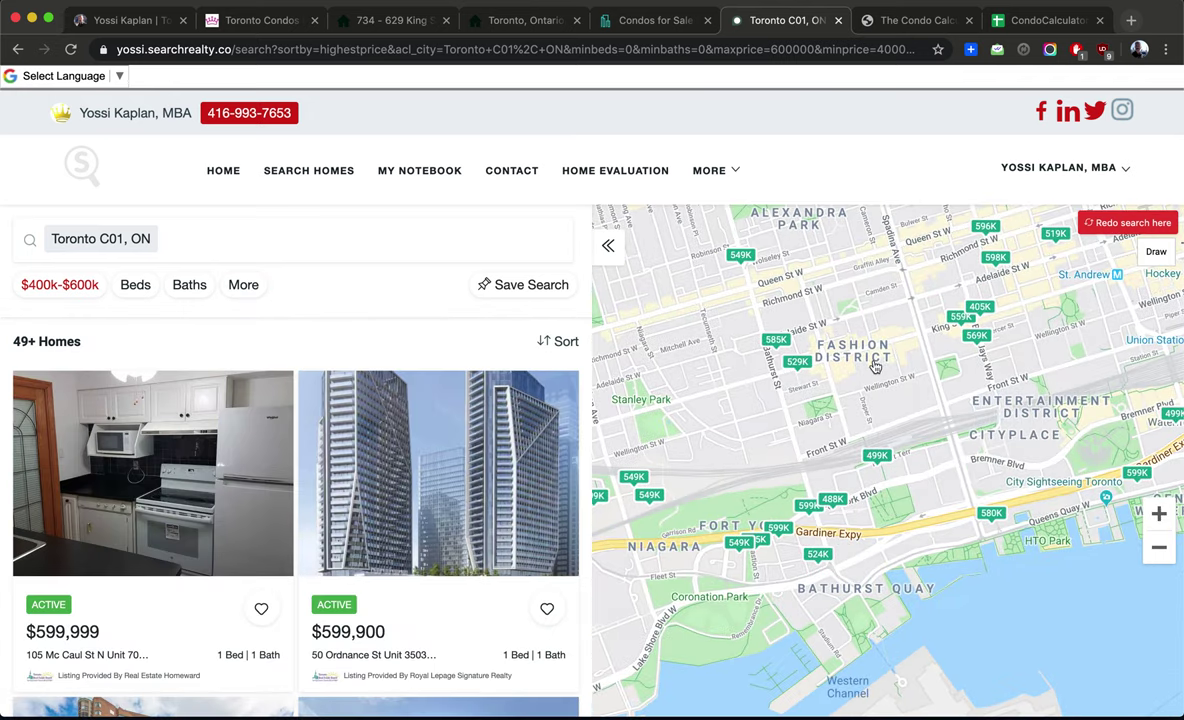
left_click(797, 361)
left_click(155, 383)
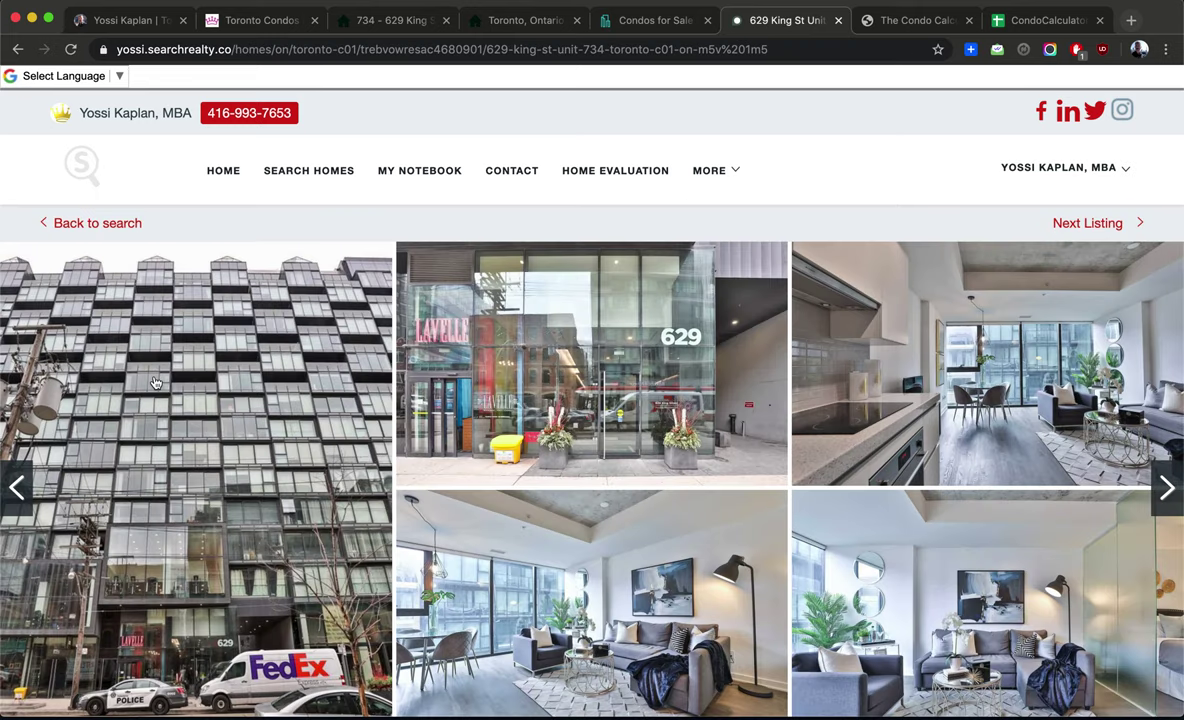
- Review the 629 King St listing page, then move to the '734 - 629 King' torontocondosforsale.com tab
scroll(716, 474, "down", 2)
scroll(1080, 427, "down", 10)
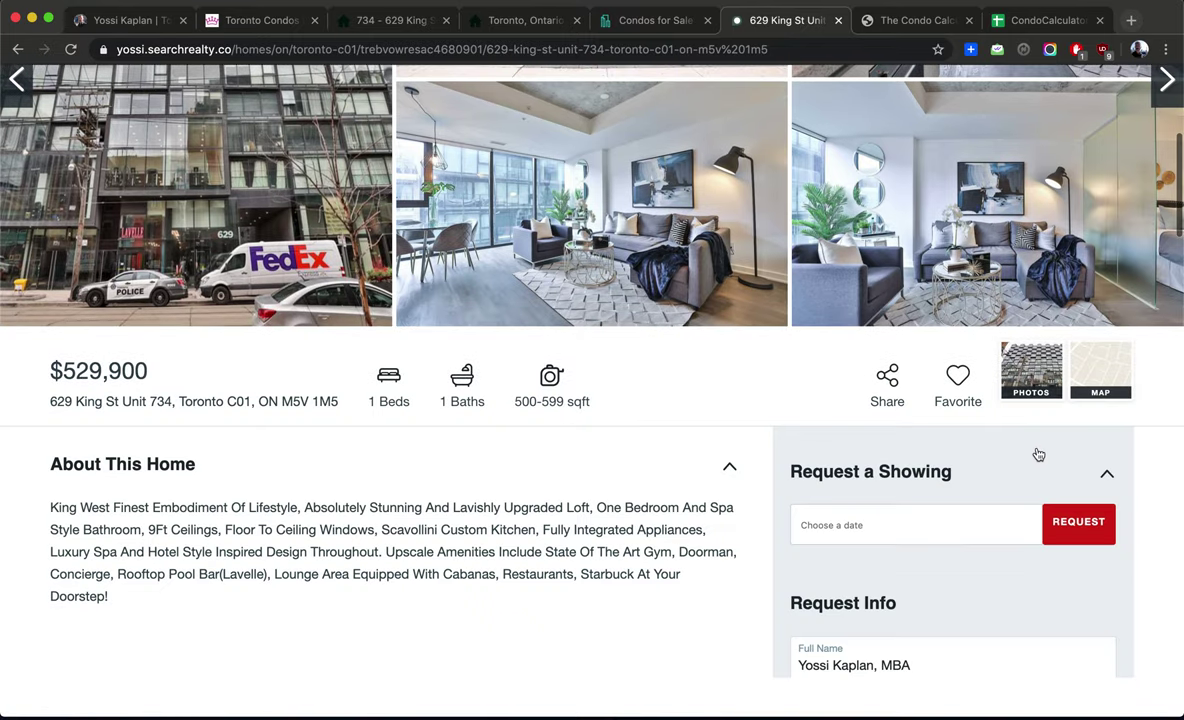
scroll(1037, 448, "up", 10)
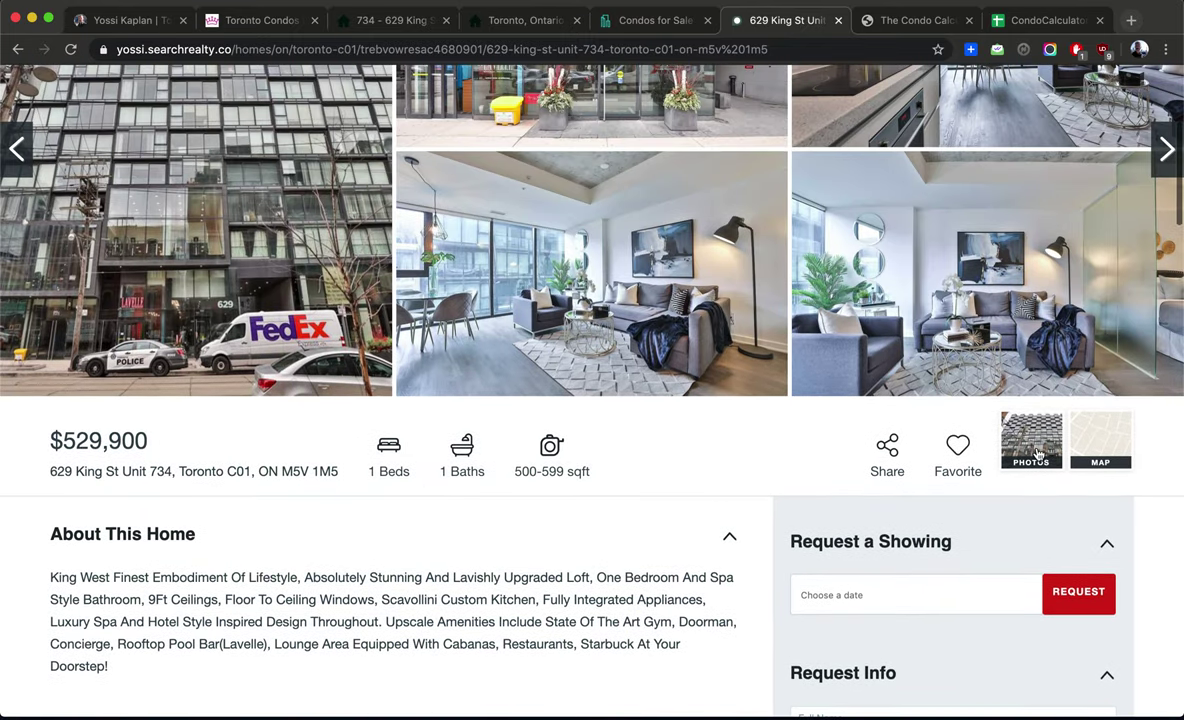
scroll(1037, 455, "down", 10)
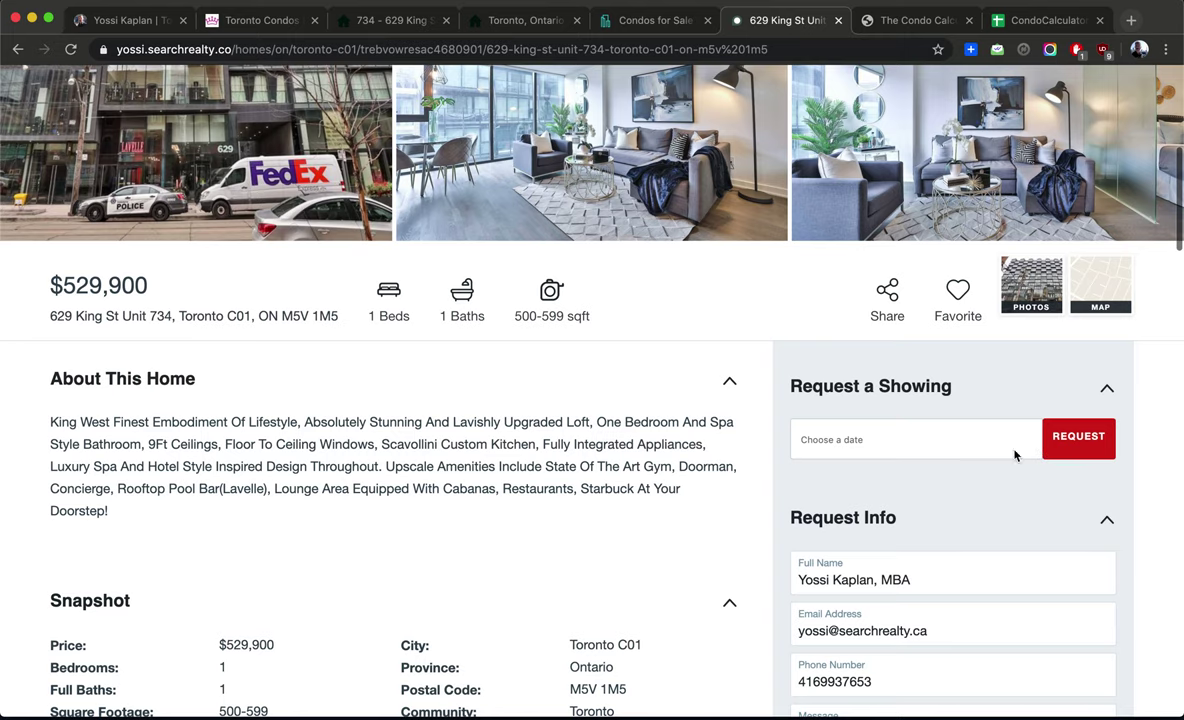
scroll(547, 554, "down", 10)
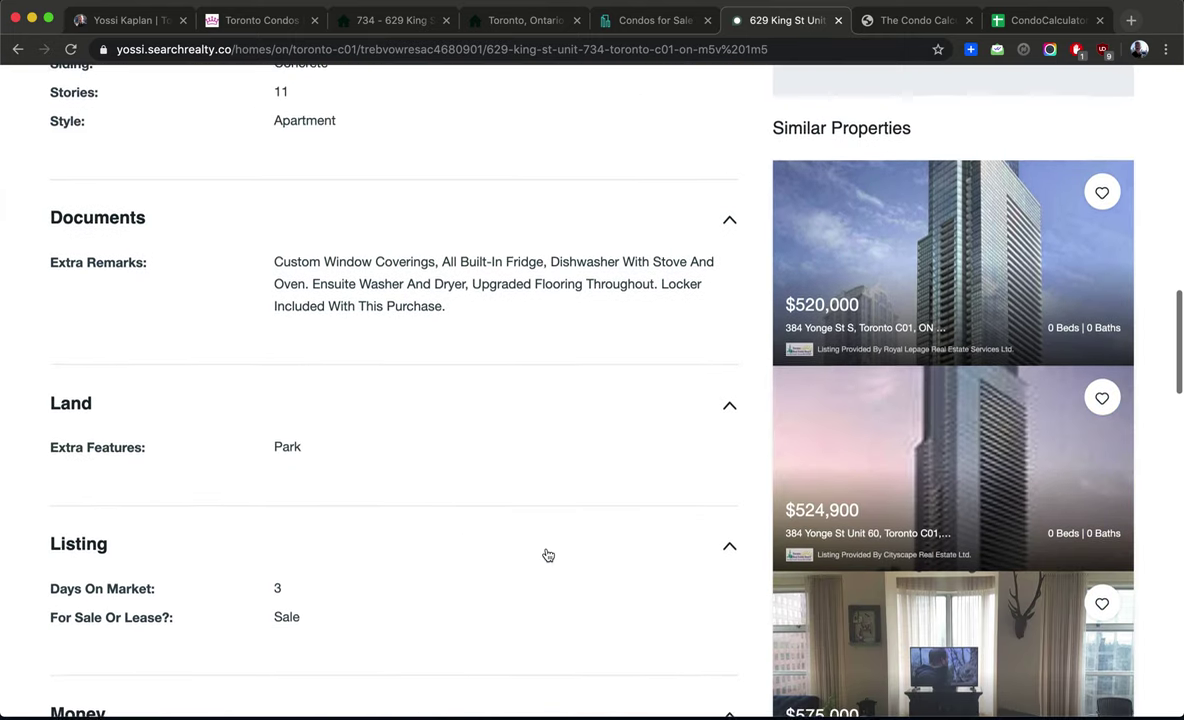
scroll(547, 554, "up", 20)
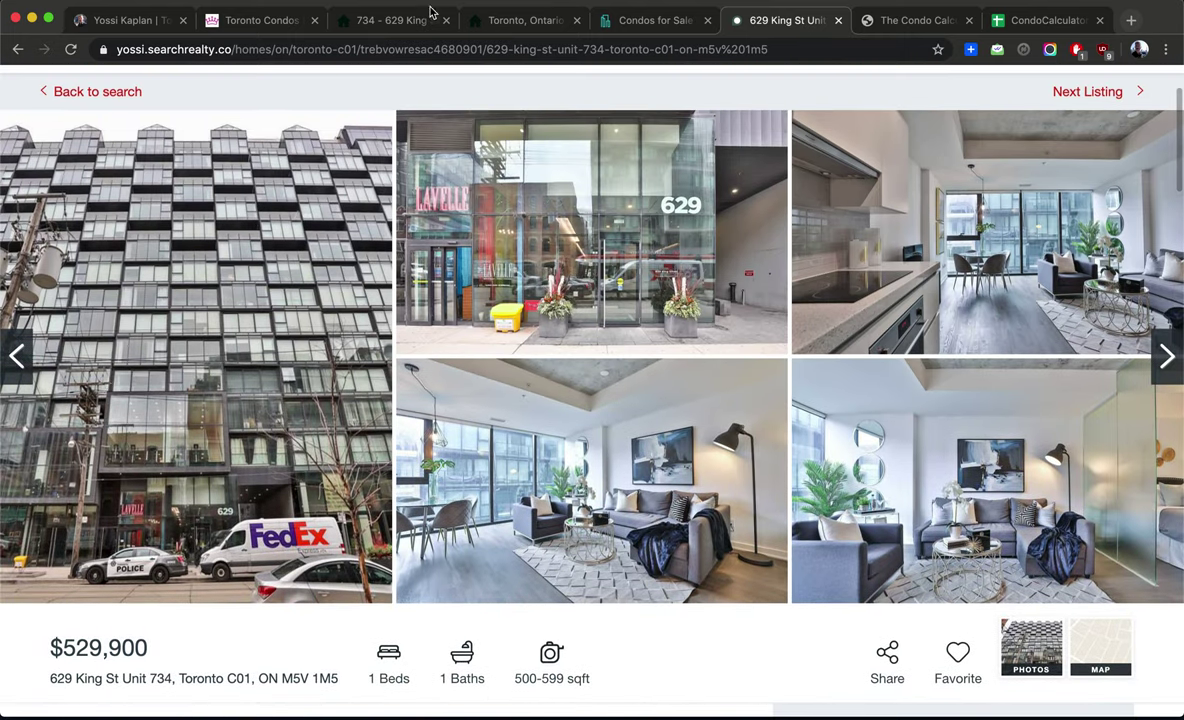
left_click(397, 22)
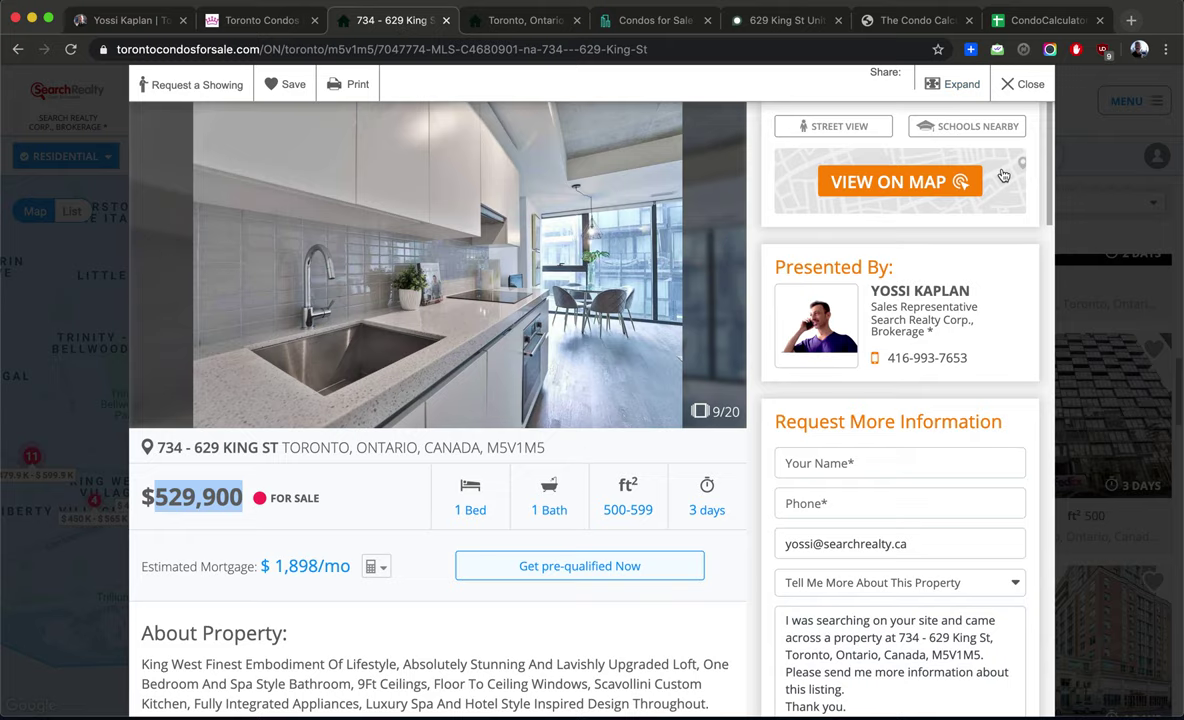
- From the zoomed map's $532K–$597K marker, open the $532,000 unit at 713 - 318 Richmond St W
left_click(1024, 84)
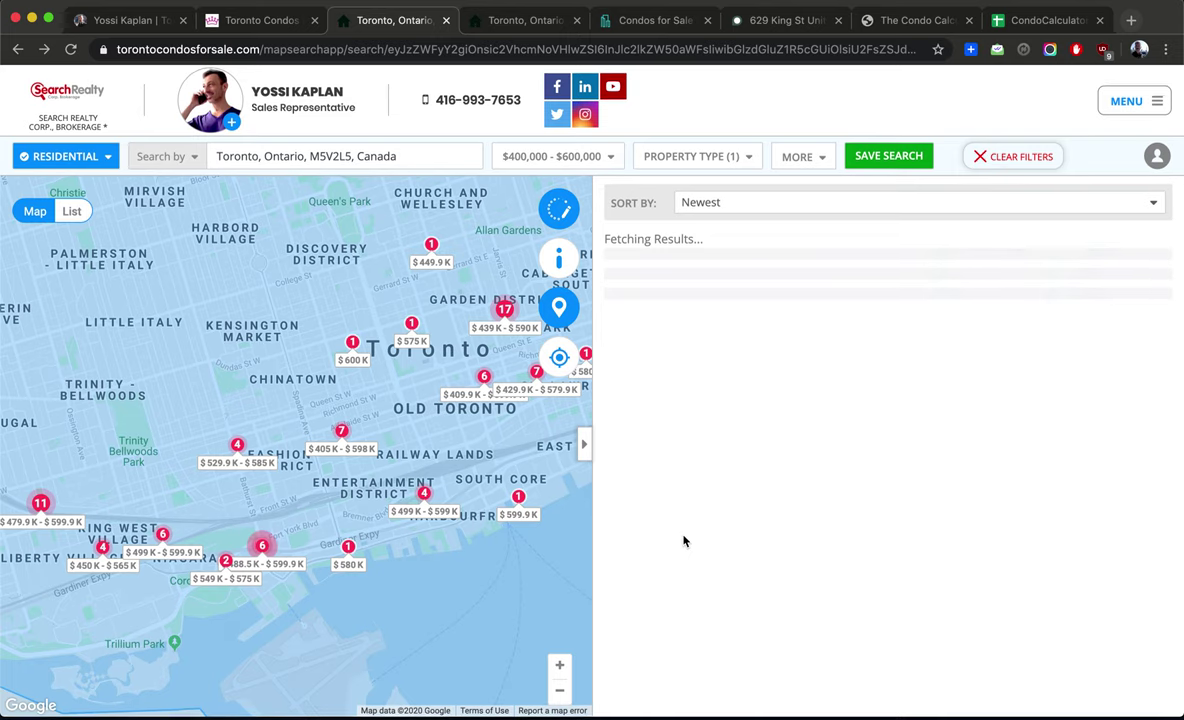
scroll(683, 541, "down", 3)
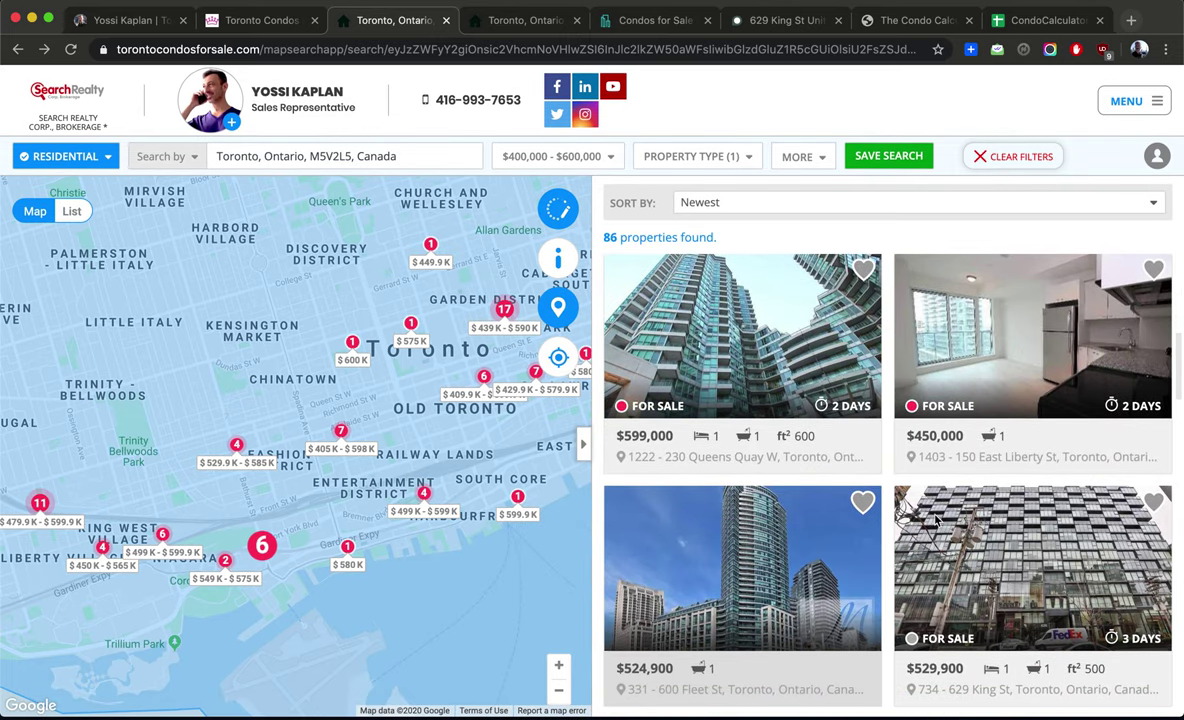
scroll(980, 405, "down", 3)
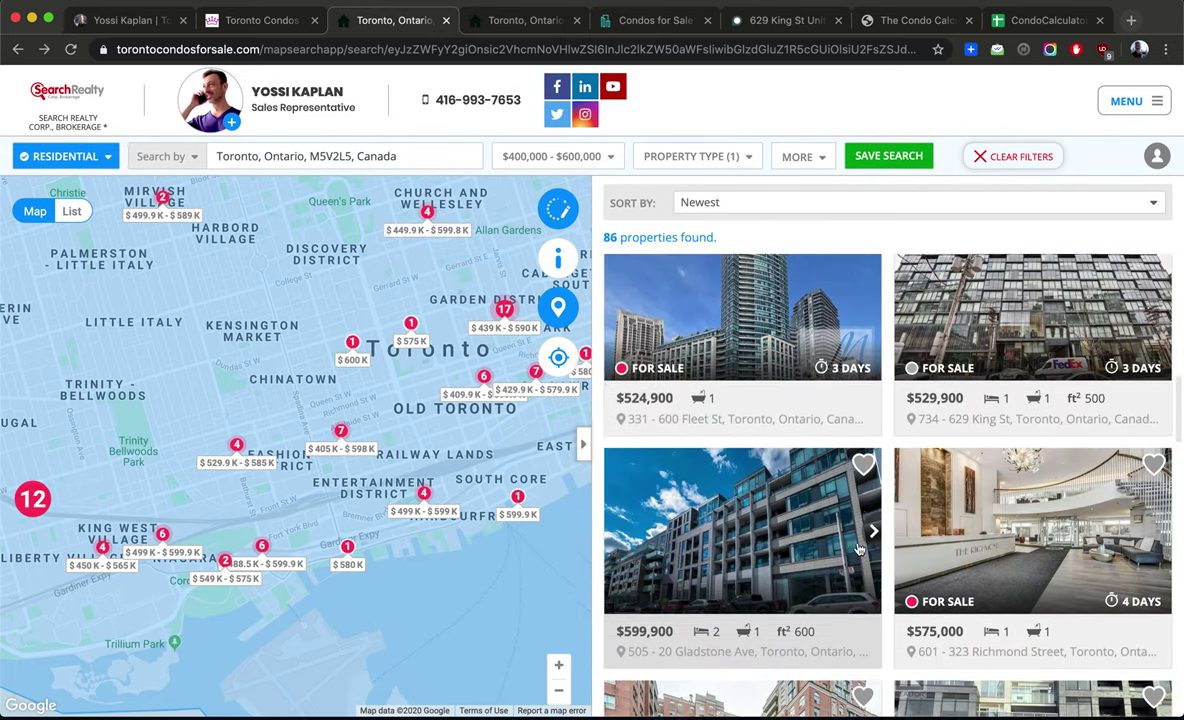
left_click(340, 435)
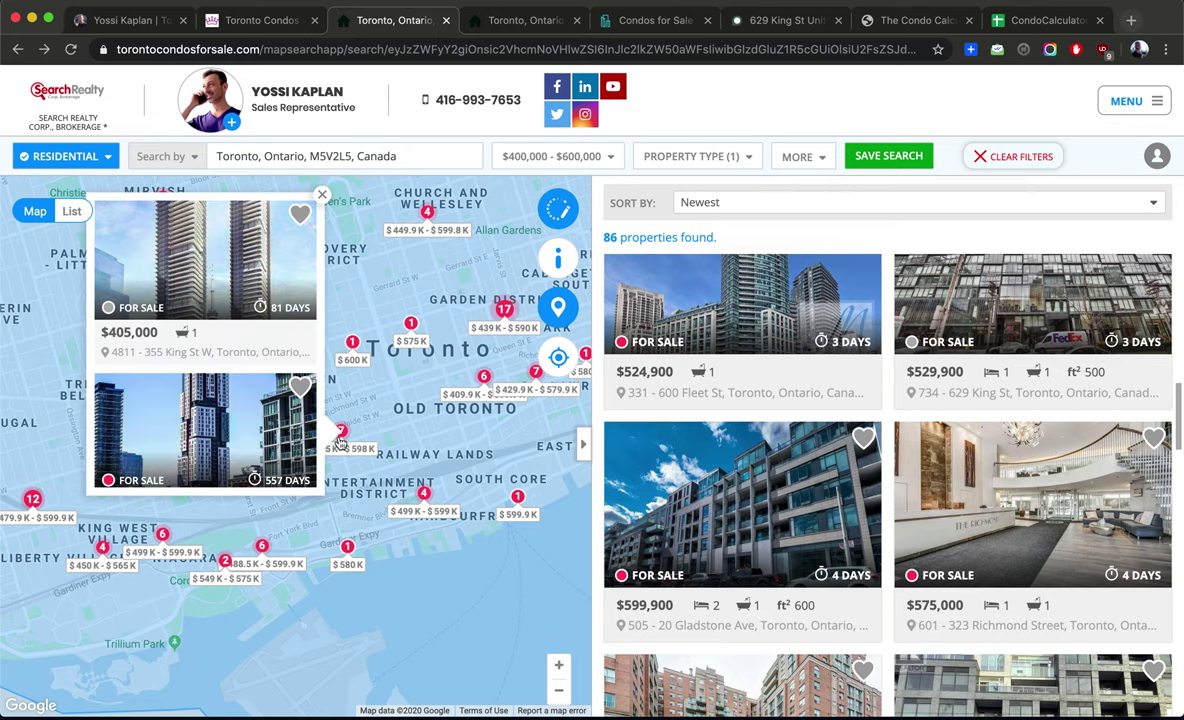
left_click(559, 666)
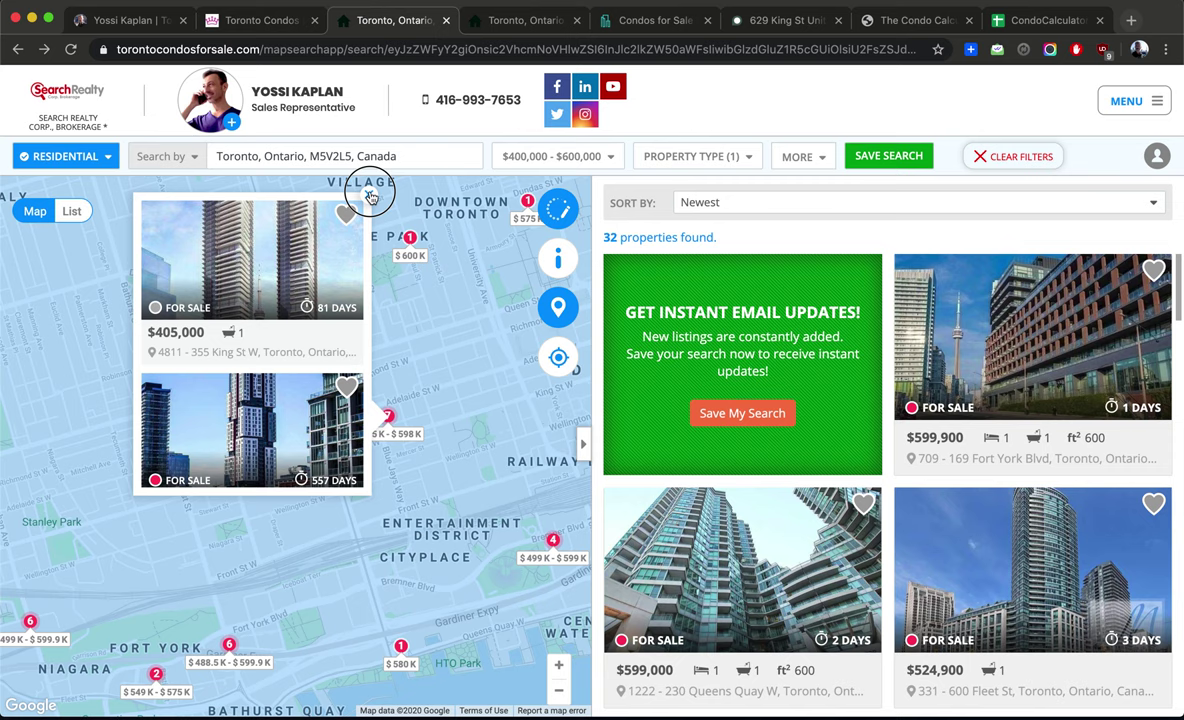
left_click(369, 194)
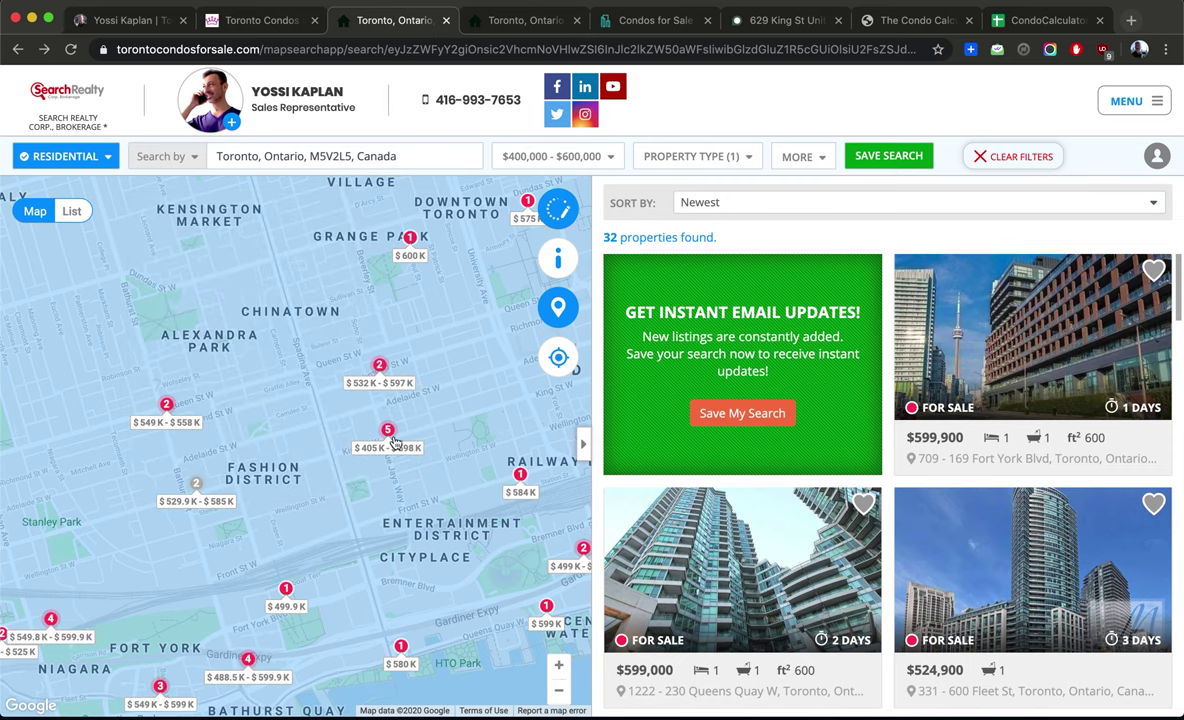
left_click(384, 418)
left_click(381, 366)
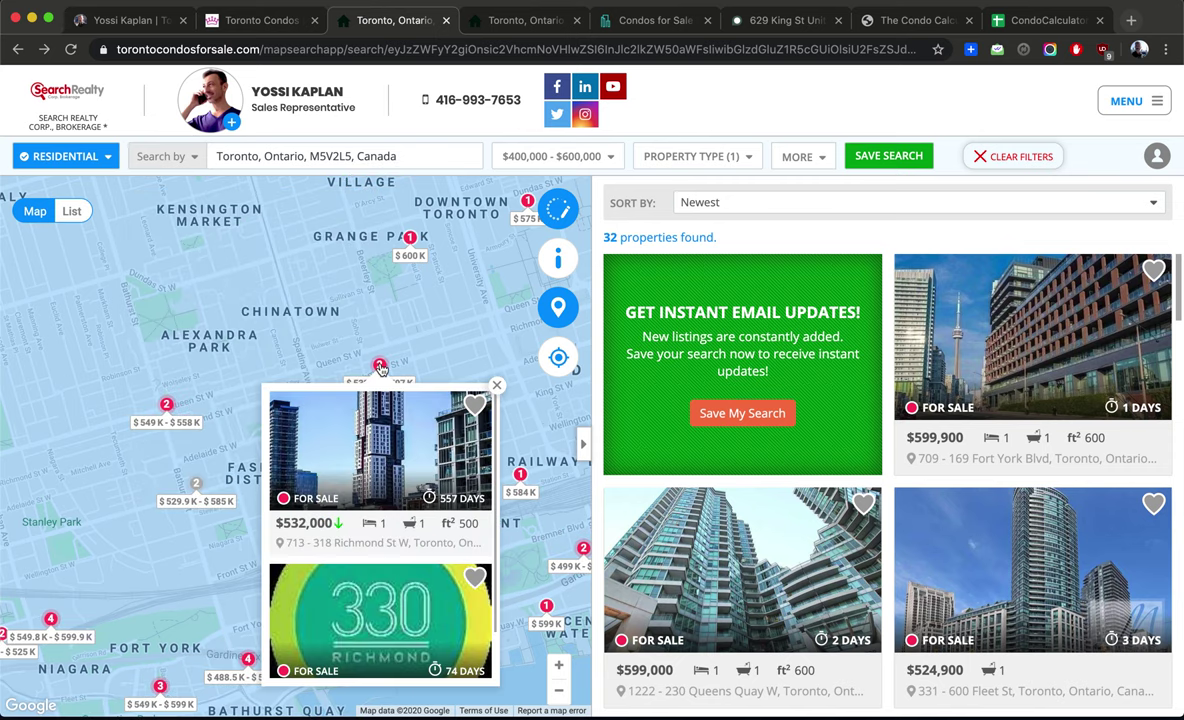
mouse_move(368, 441)
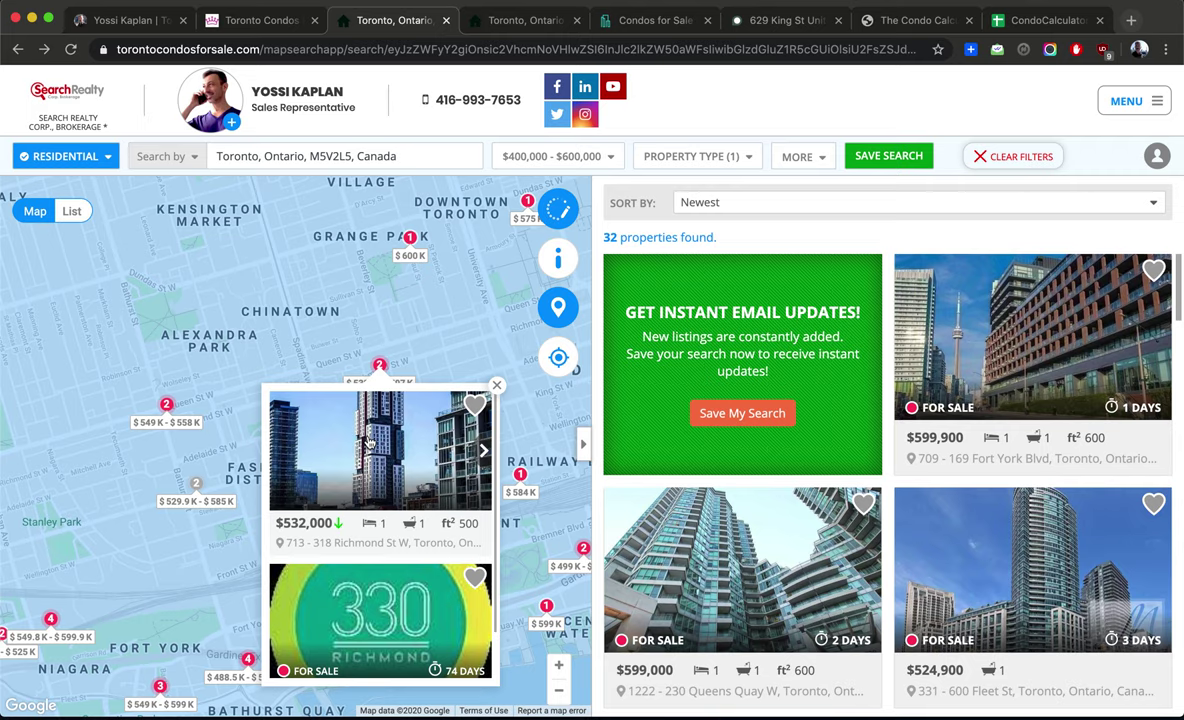
left_click(368, 441)
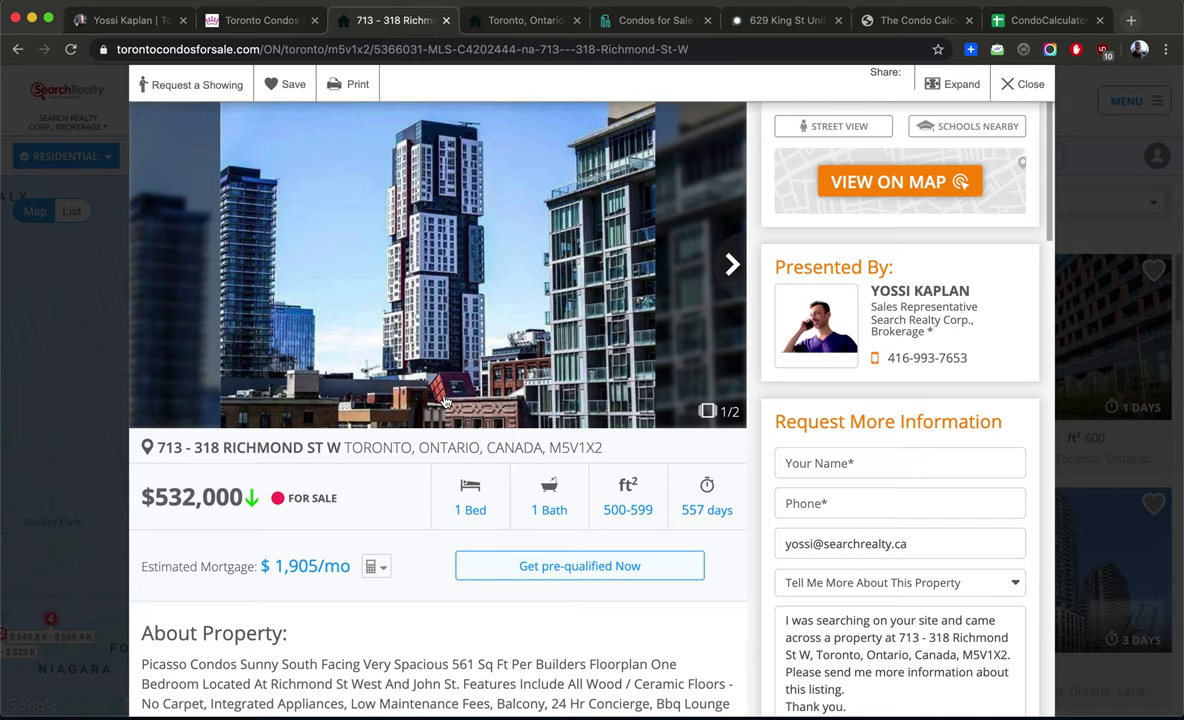
- Highlight the 561 sq ft size, $532,000 price, $331/month maintenance and annual property taxes
scroll(445, 400, "down", 4)
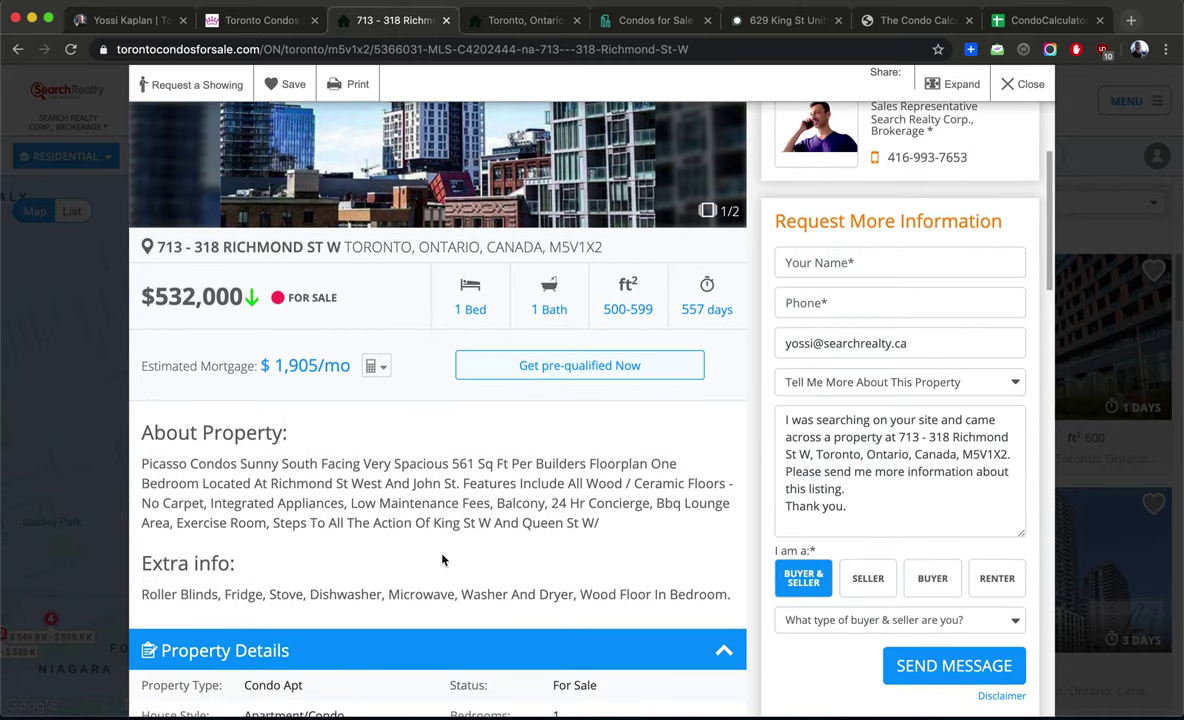
double_click(453, 463)
double_click(170, 291)
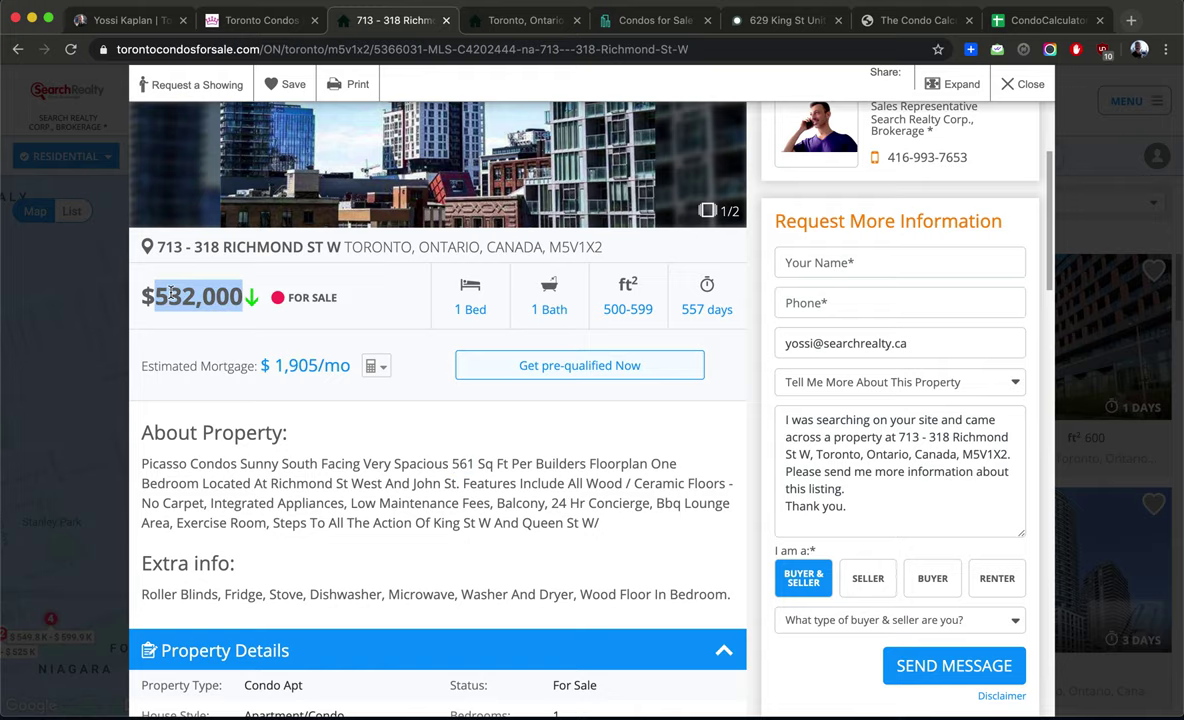
scroll(293, 380, "down", 5)
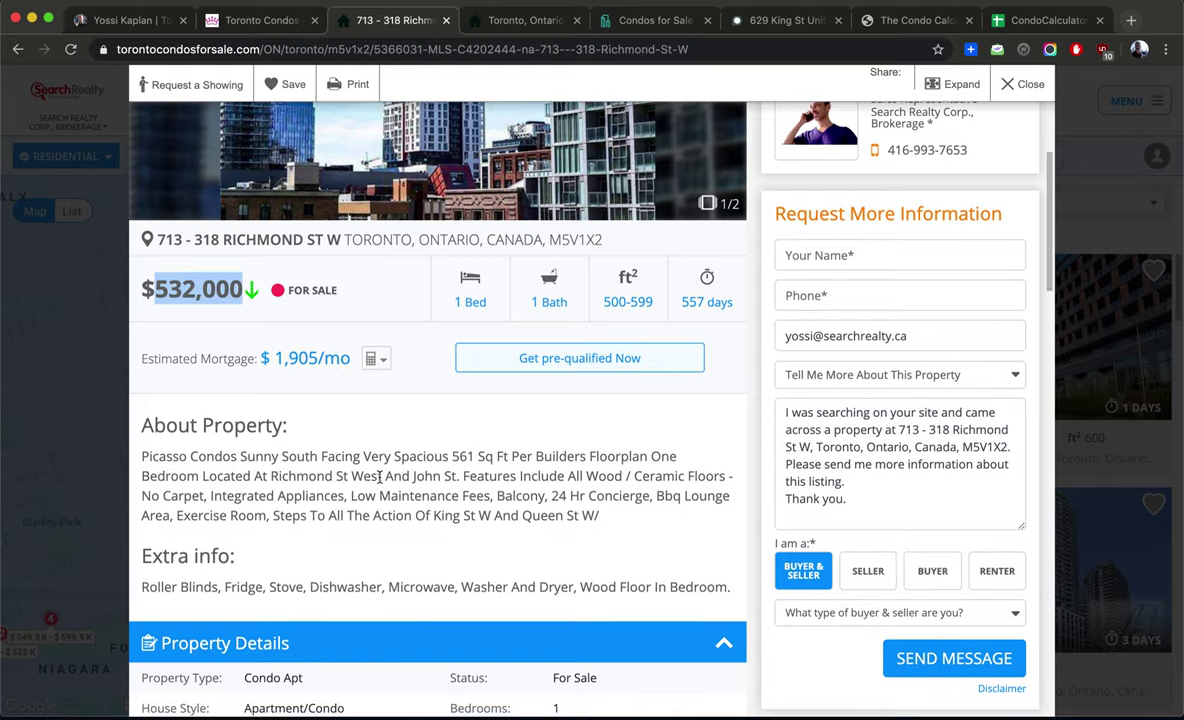
double_click(292, 564)
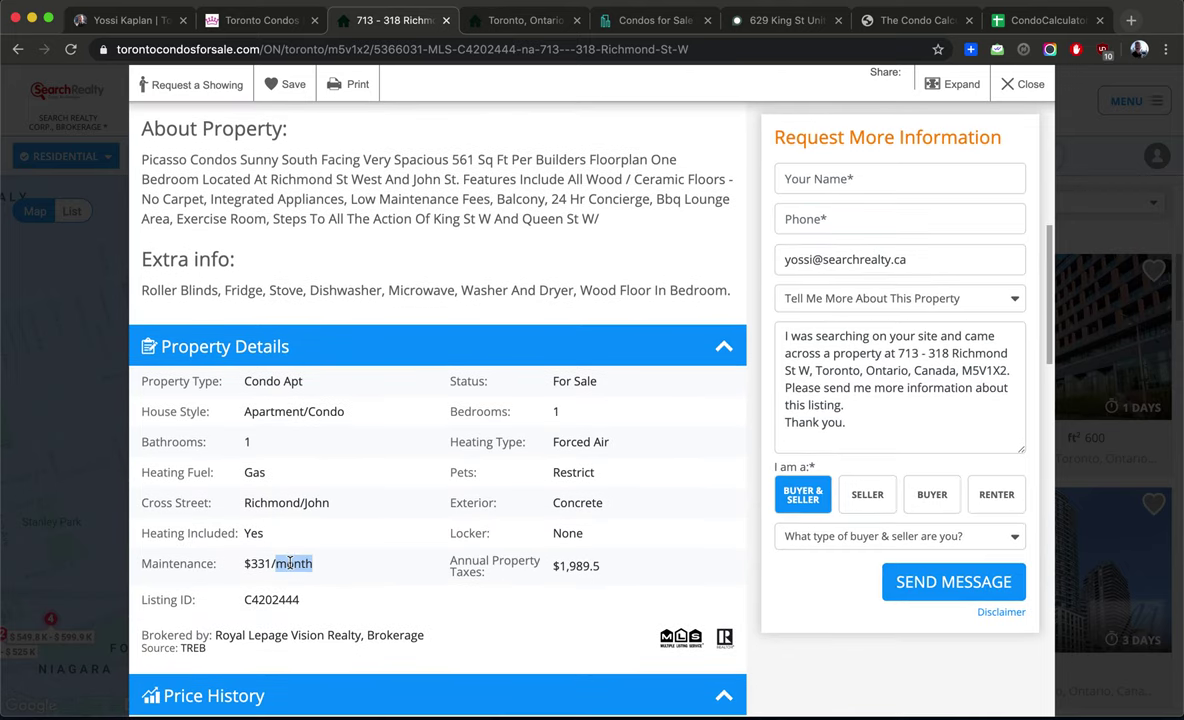
double_click(590, 565)
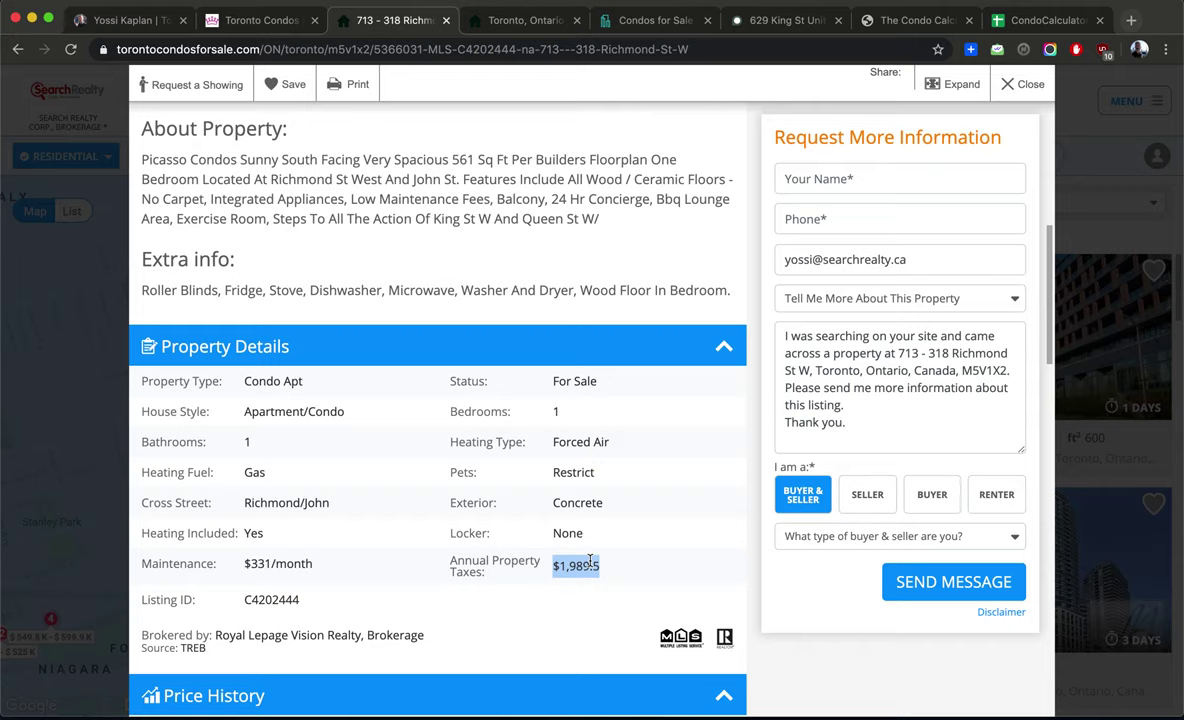
scroll(352, 519, "down", 1)
- In Calculator, compute 1989/12 plus 331 to get 496.75, then close it
key("super+space")
type("calc")
key("Return")
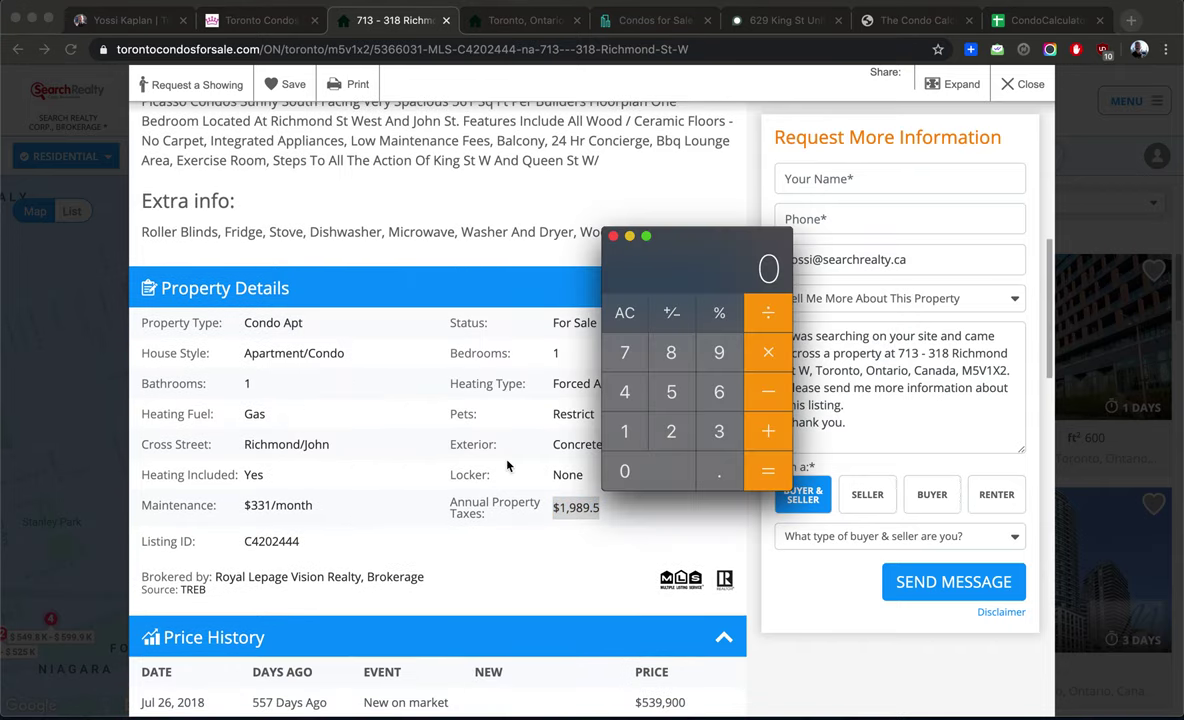
type("19")
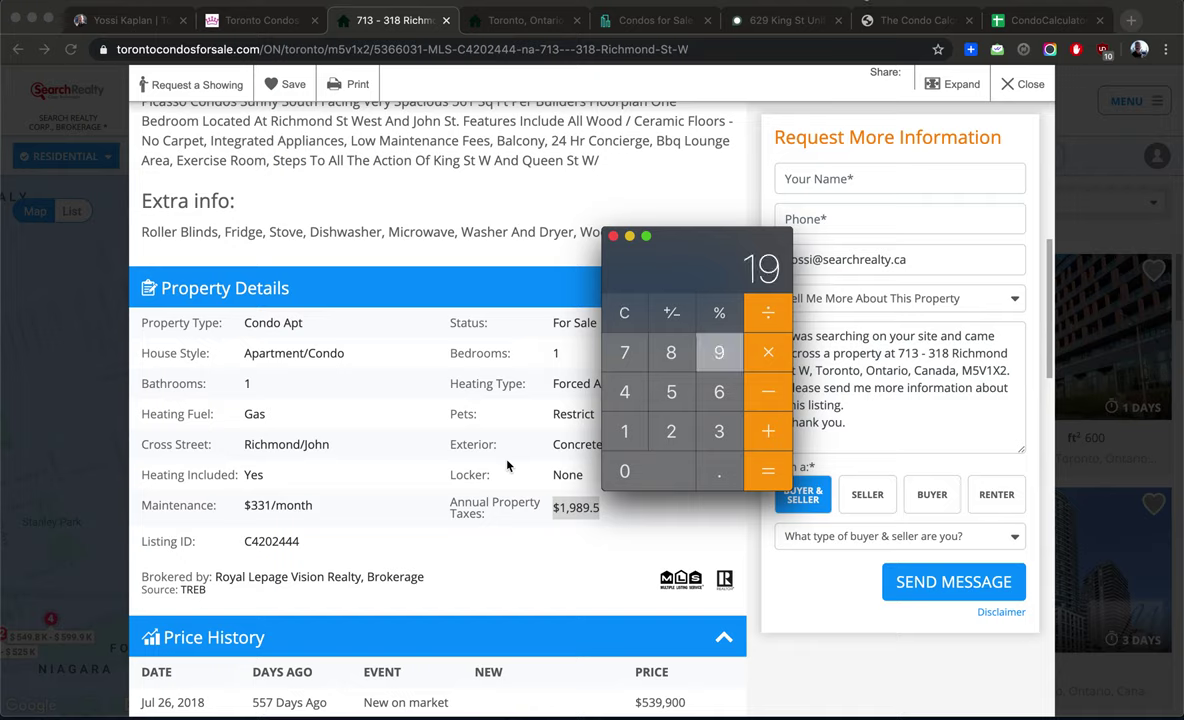
type("89/12")
key("Return")
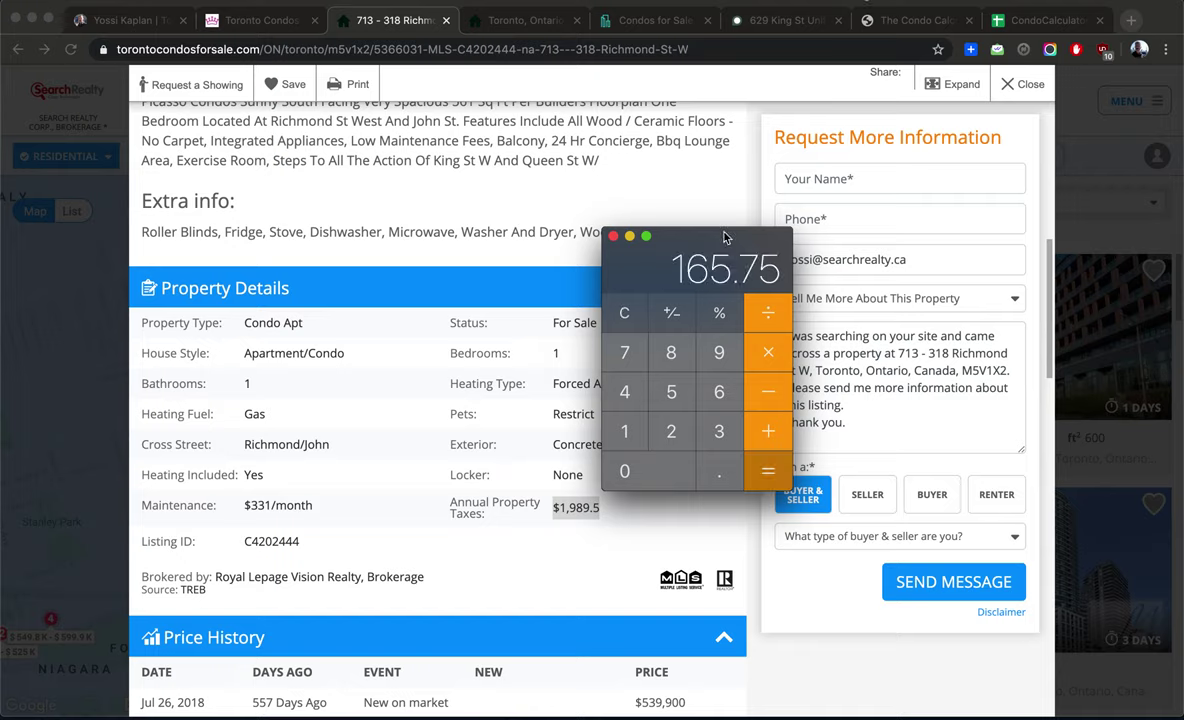
type("+331")
key("Return")
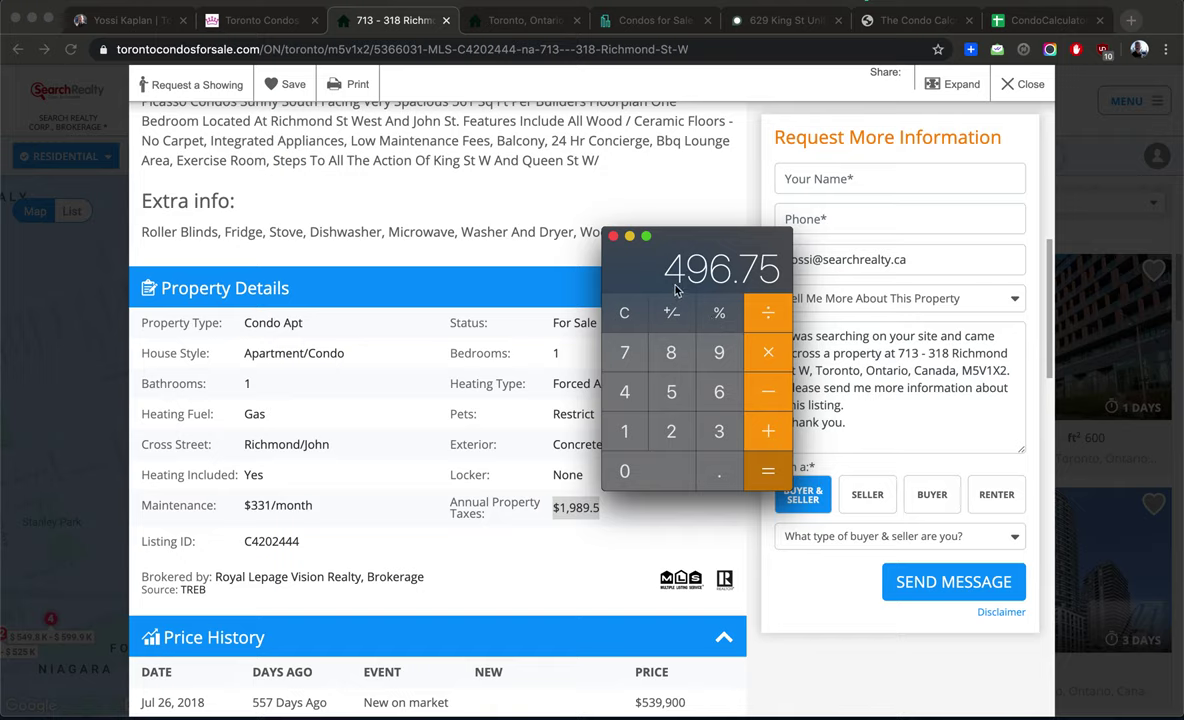
left_click(614, 237)
- Return to the top of the 318 Richmond St W listing and show the floor plan photo (2/2)
scroll(491, 380, "up", 5)
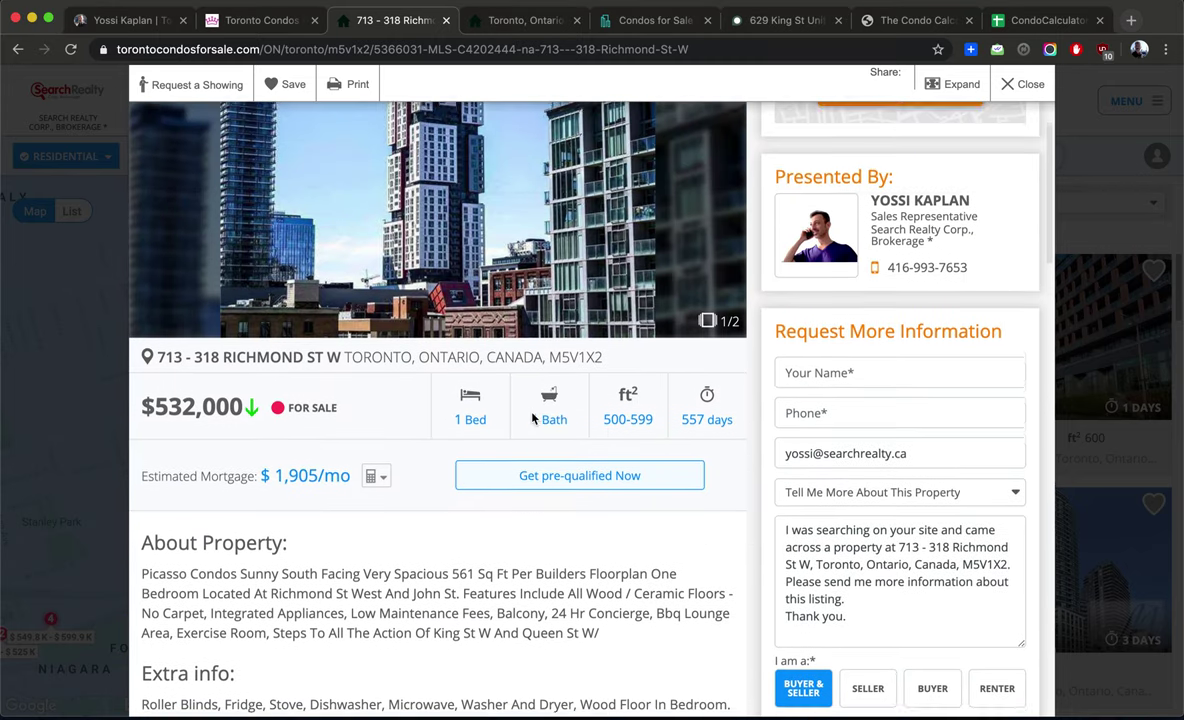
scroll(531, 415, "up", 3)
scroll(531, 413, "up", 2)
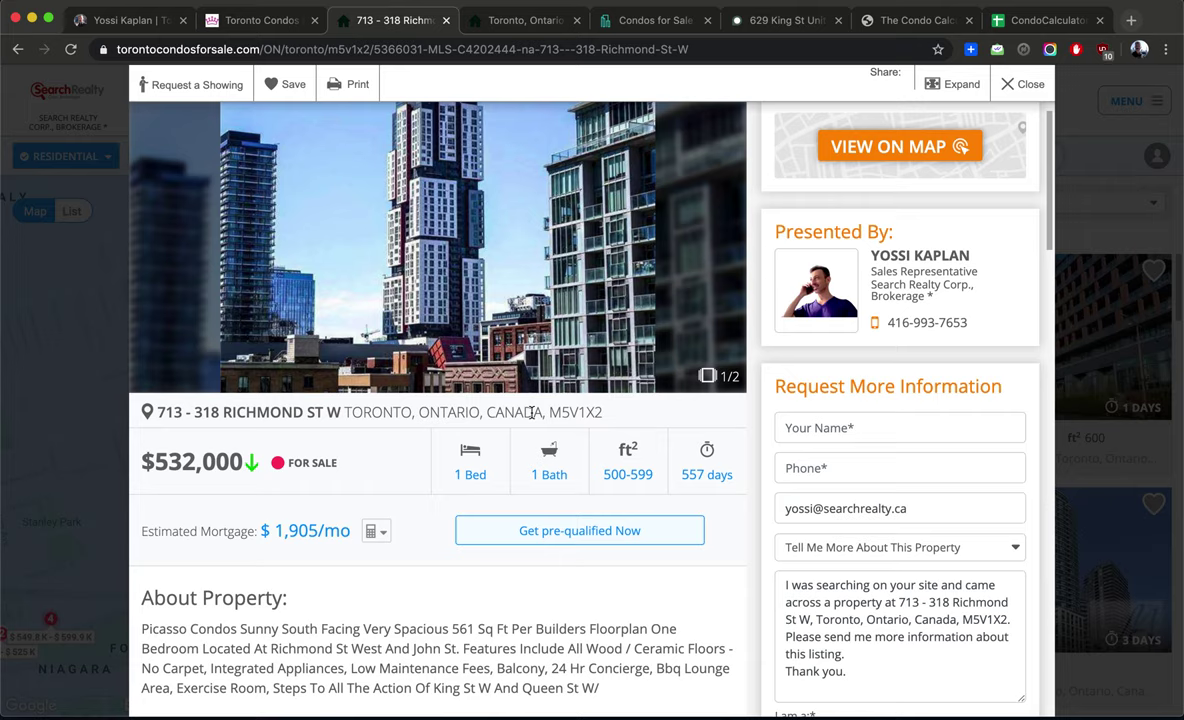
scroll(531, 413, "up", 2)
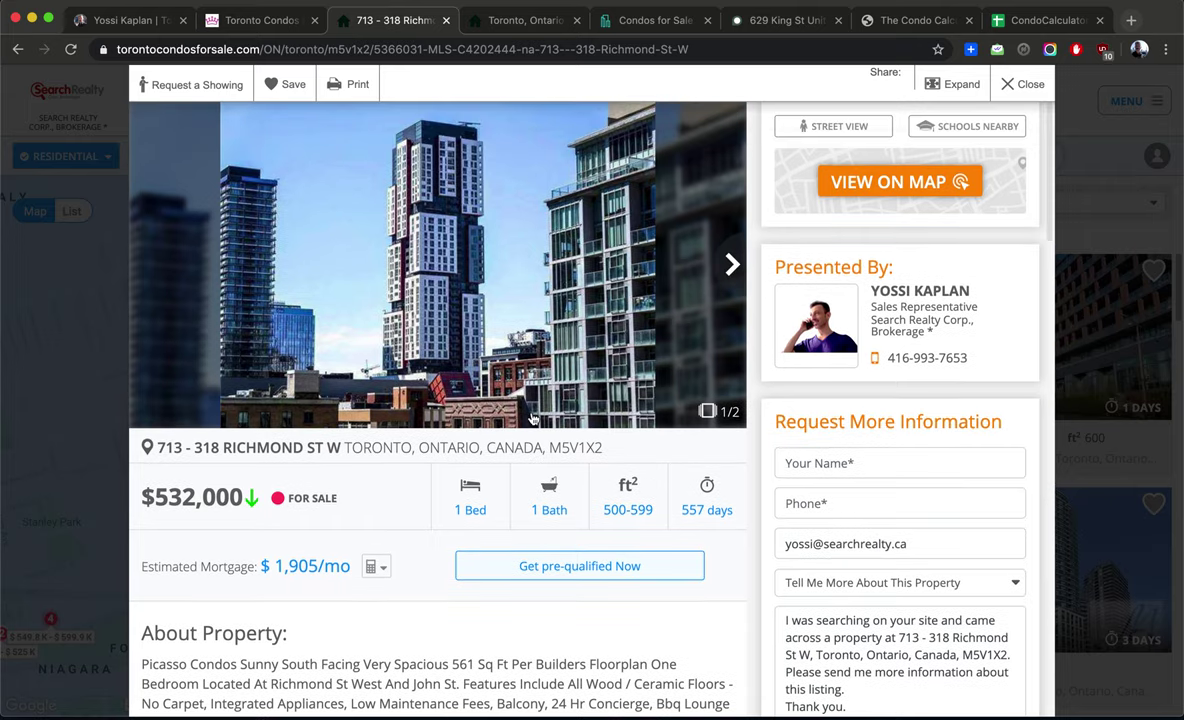
left_click(731, 263)
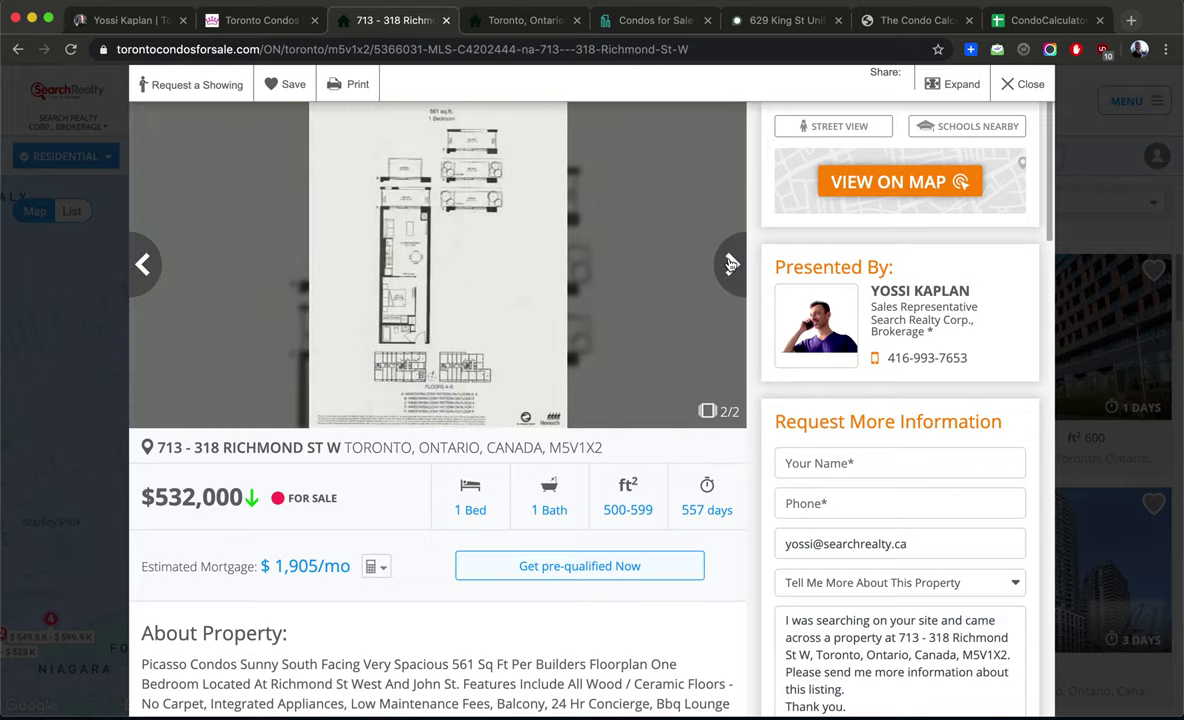